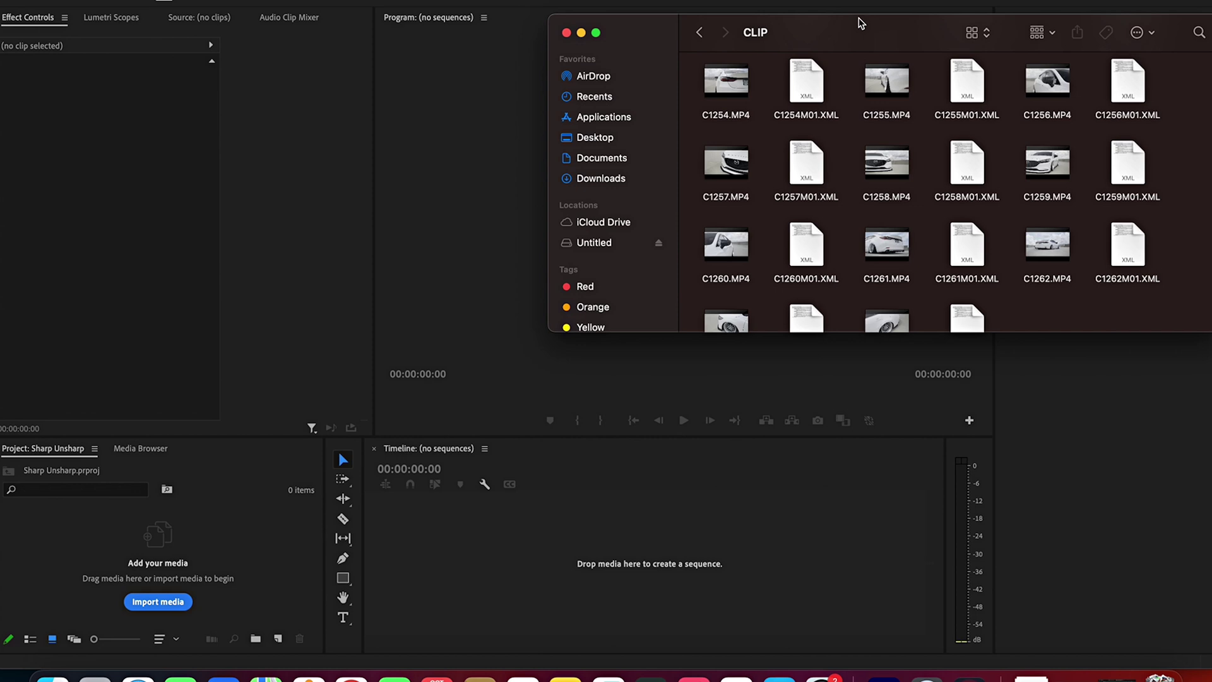
# Step: Import C1261.MP4 from the CLIP folder into the project and create a sequence from it
pyautogui.scroll(5, 931, 165)
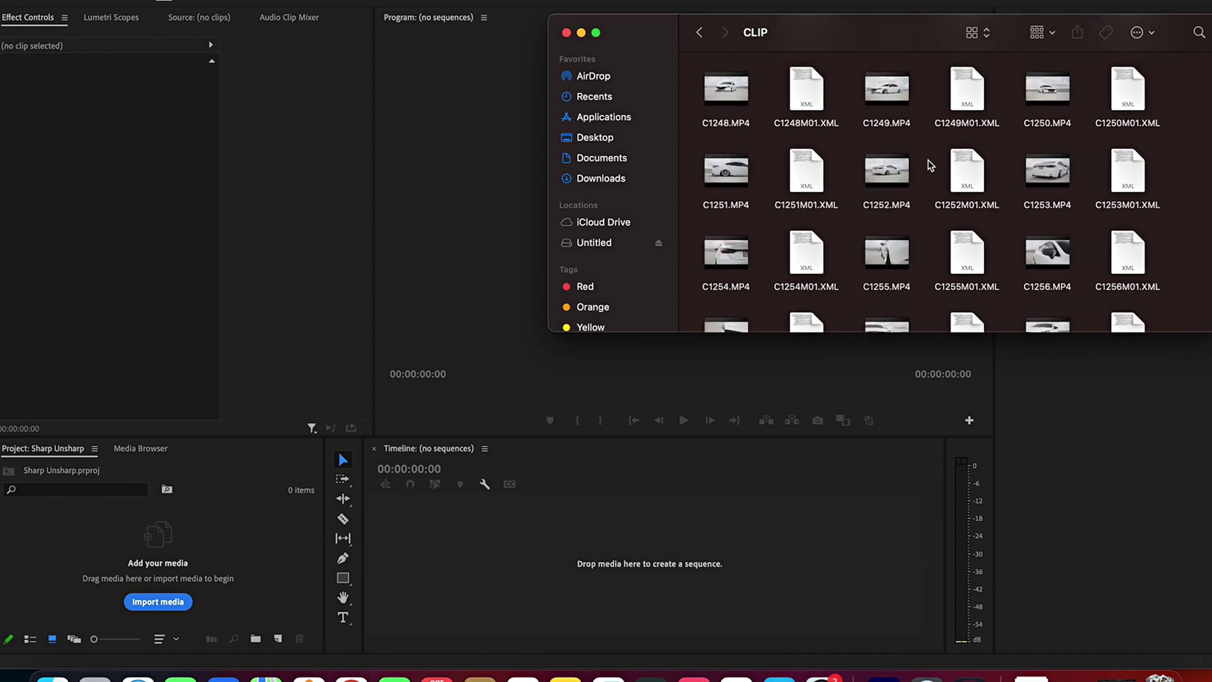
pyautogui.scroll(3, 928, 160)
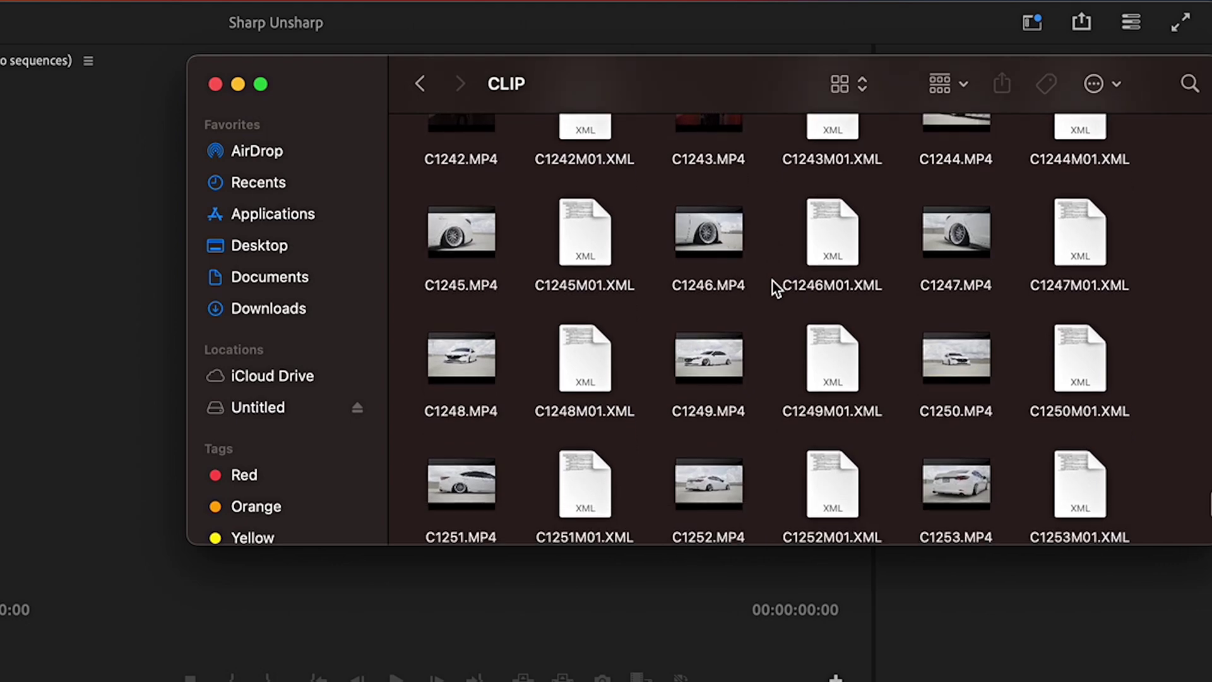
pyautogui.scroll(-10, 772, 279)
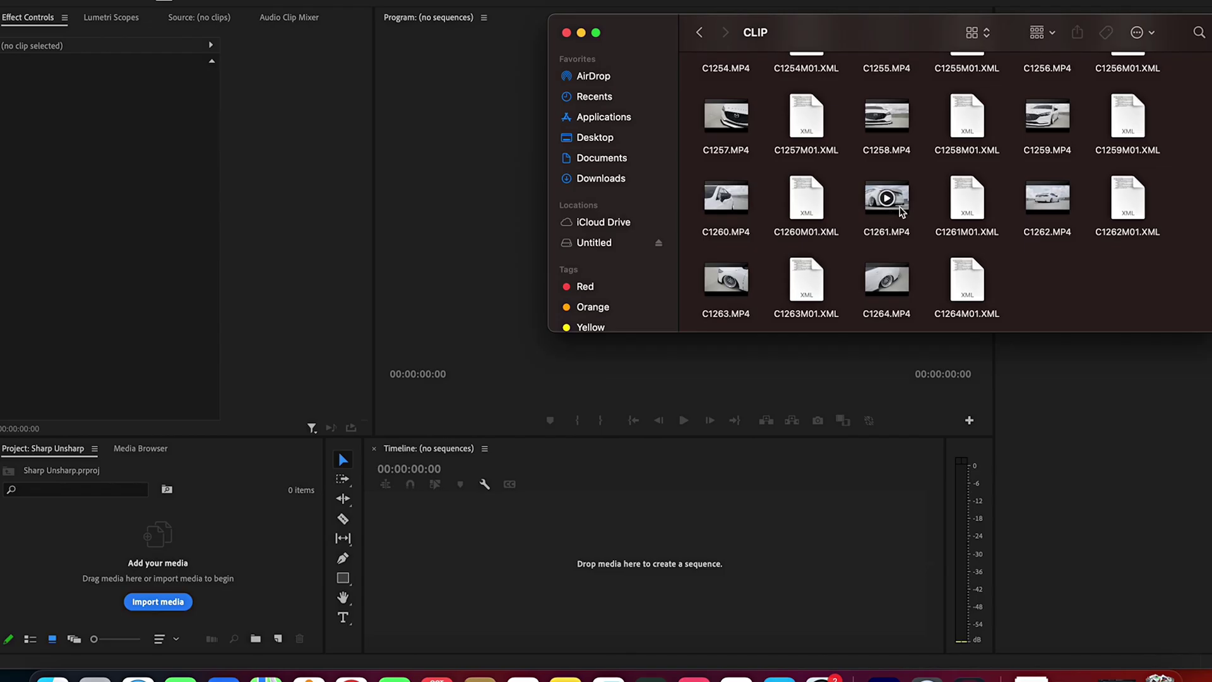
pyautogui.moveTo(899, 210); pyautogui.dragTo(246, 559)
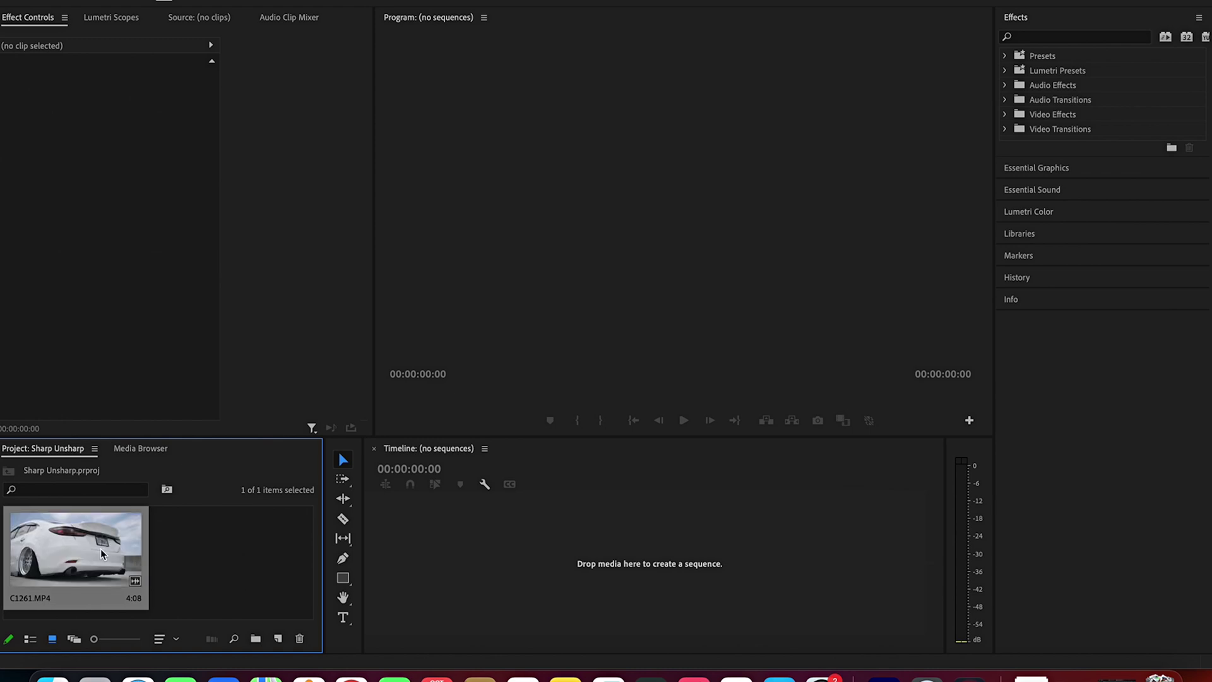
pyautogui.moveTo(101, 553); pyautogui.dragTo(569, 549)
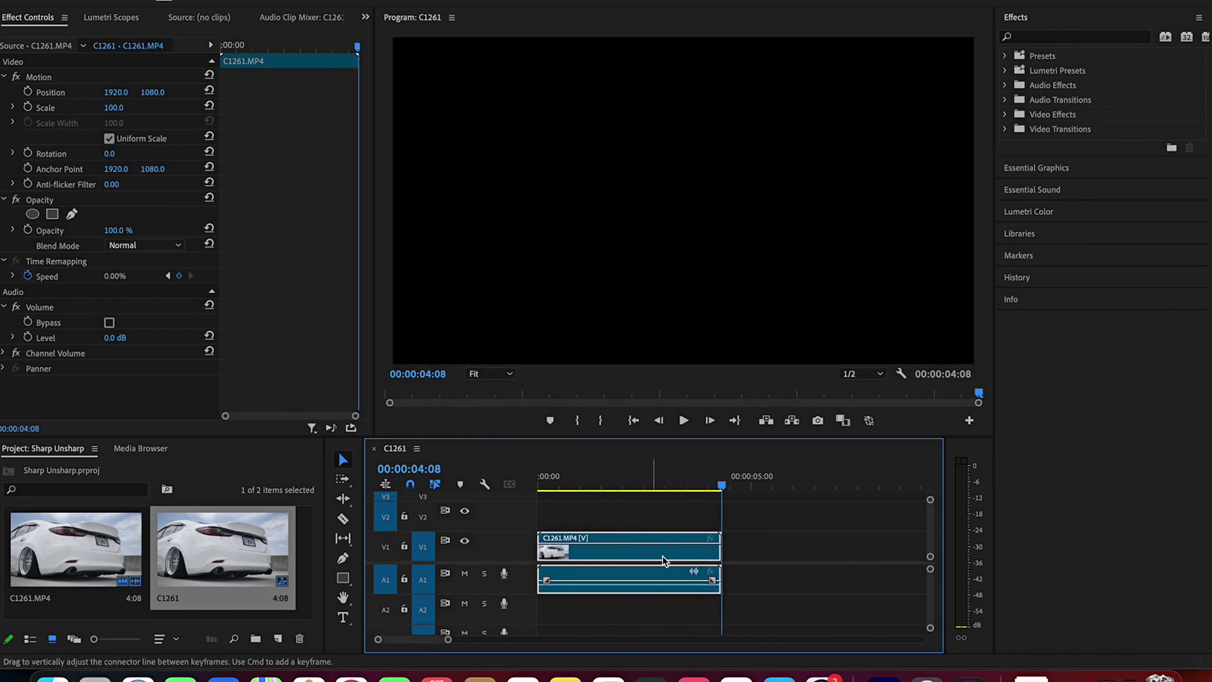
# Step: Trim the end of the C1261.MP4 clip to a duration of about 4 seconds and play it from the start
pyautogui.moveTo(724, 555); pyautogui.dragTo(702, 553)
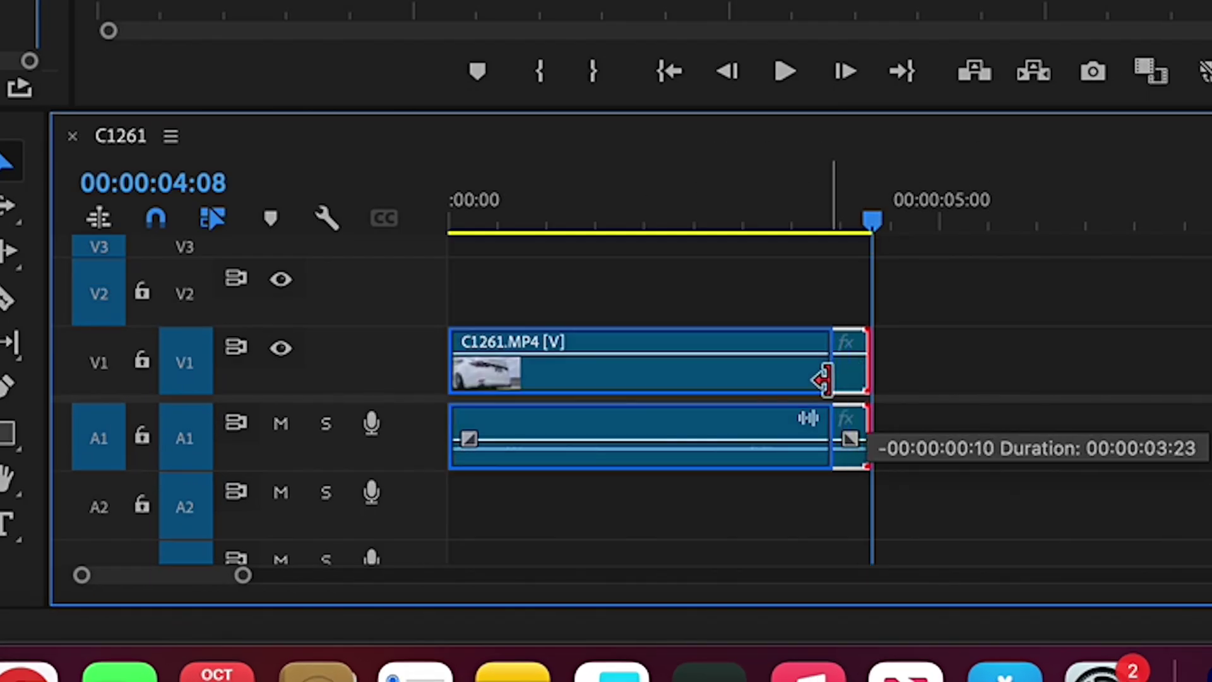
pyautogui.moveTo(827, 379); pyautogui.dragTo(825, 378)
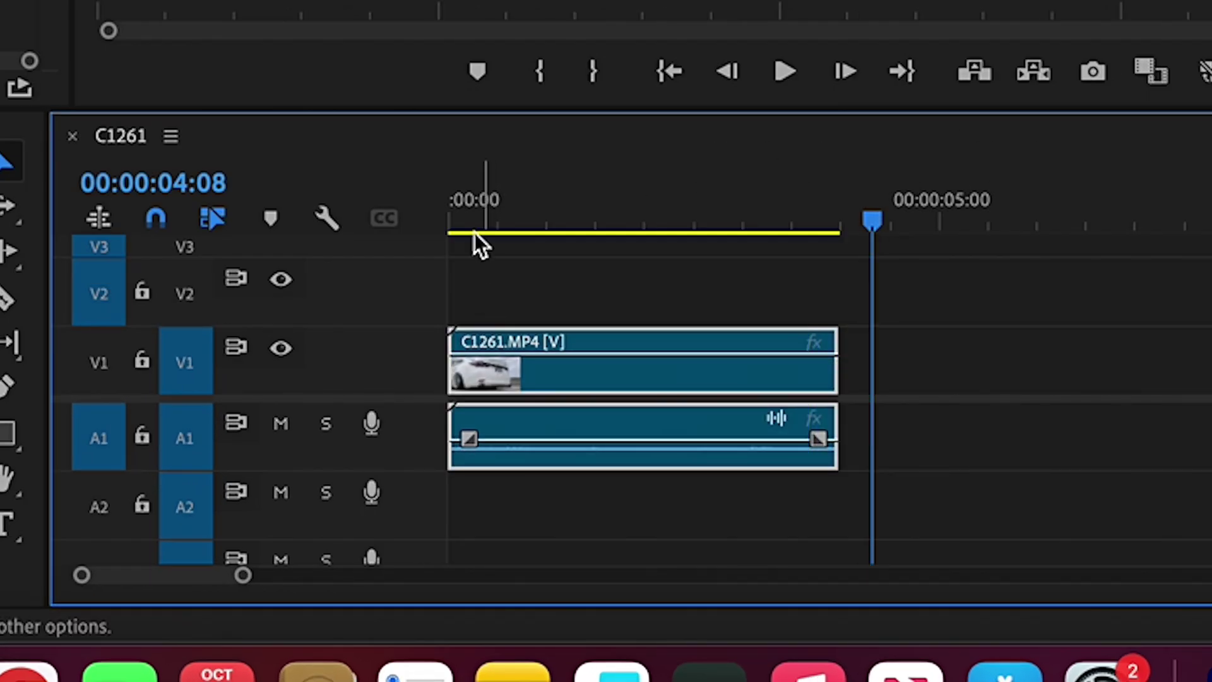
pyautogui.click(455, 224)
pyautogui.press('space')
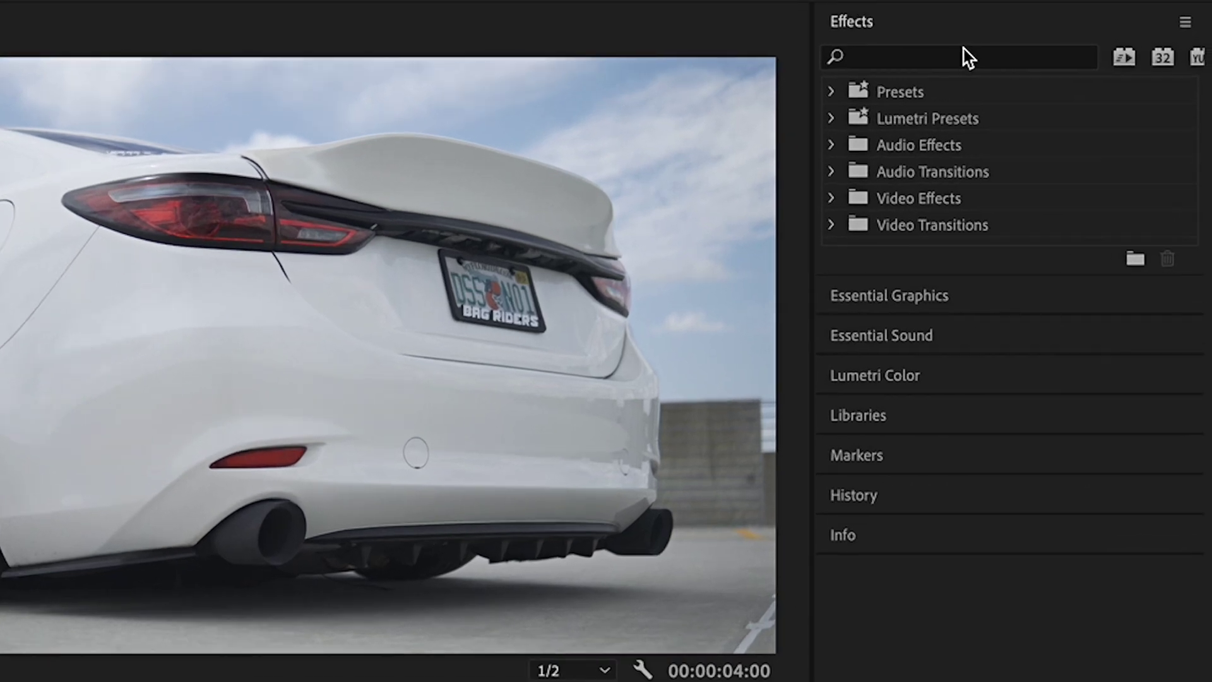
# Step: Find the Warp Stabilizer effect and apply it to the C1261.MP4 clip on V1
pyautogui.click(1088, 26)
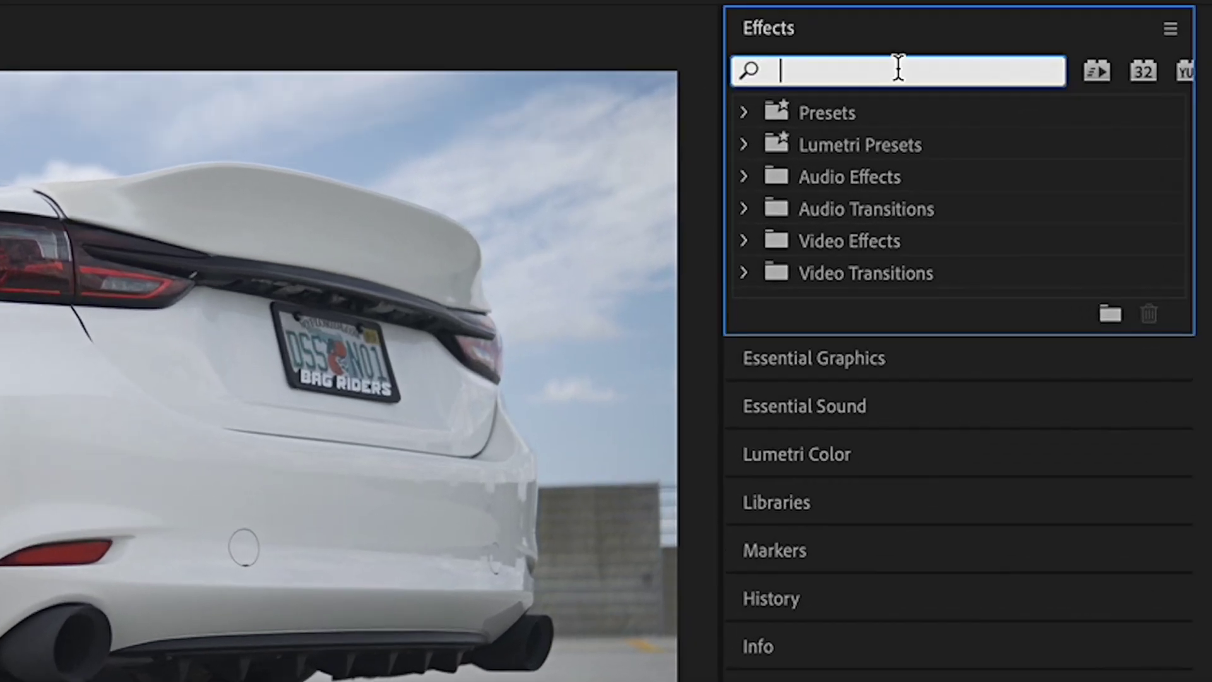
pyautogui.write('warp')
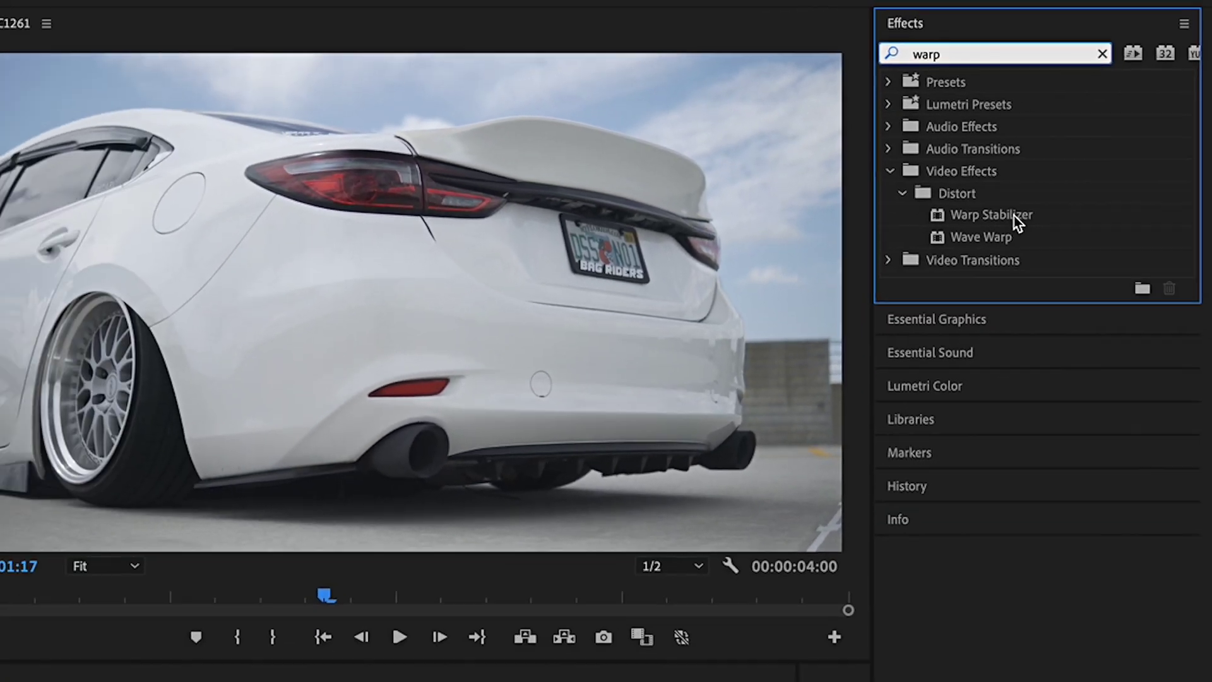
pyautogui.moveTo(892, 304); pyautogui.dragTo(385, 681)
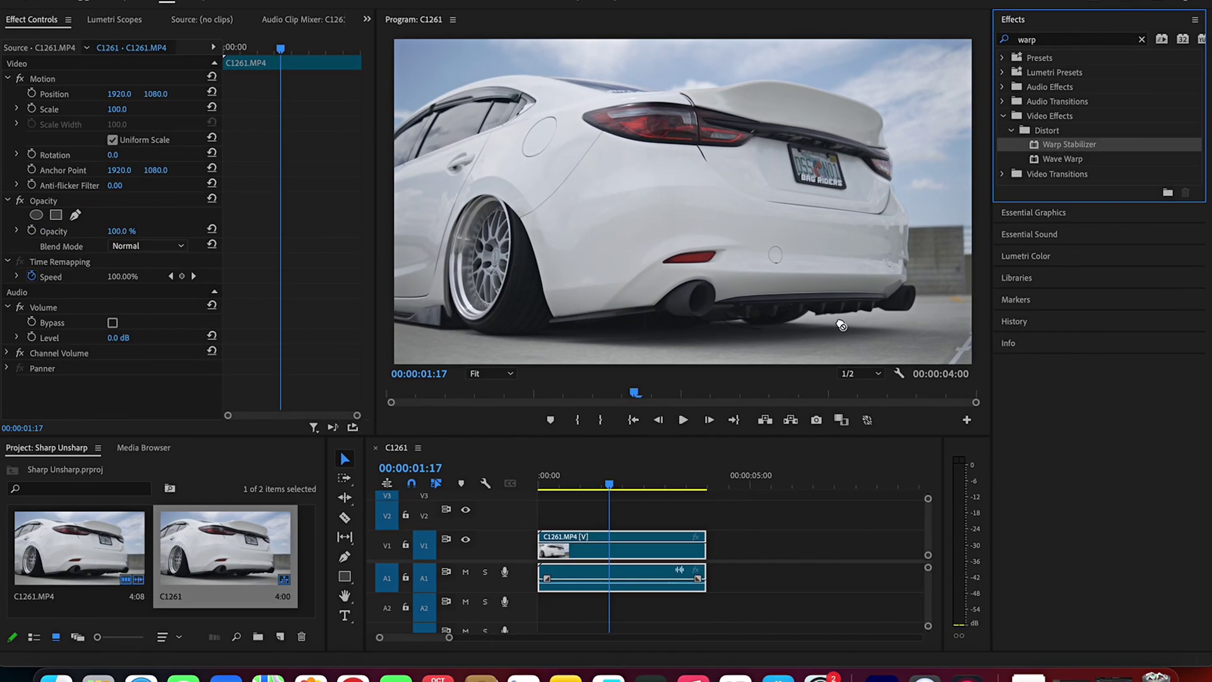
pyautogui.moveTo(842, 325); pyautogui.dragTo(656, 547)
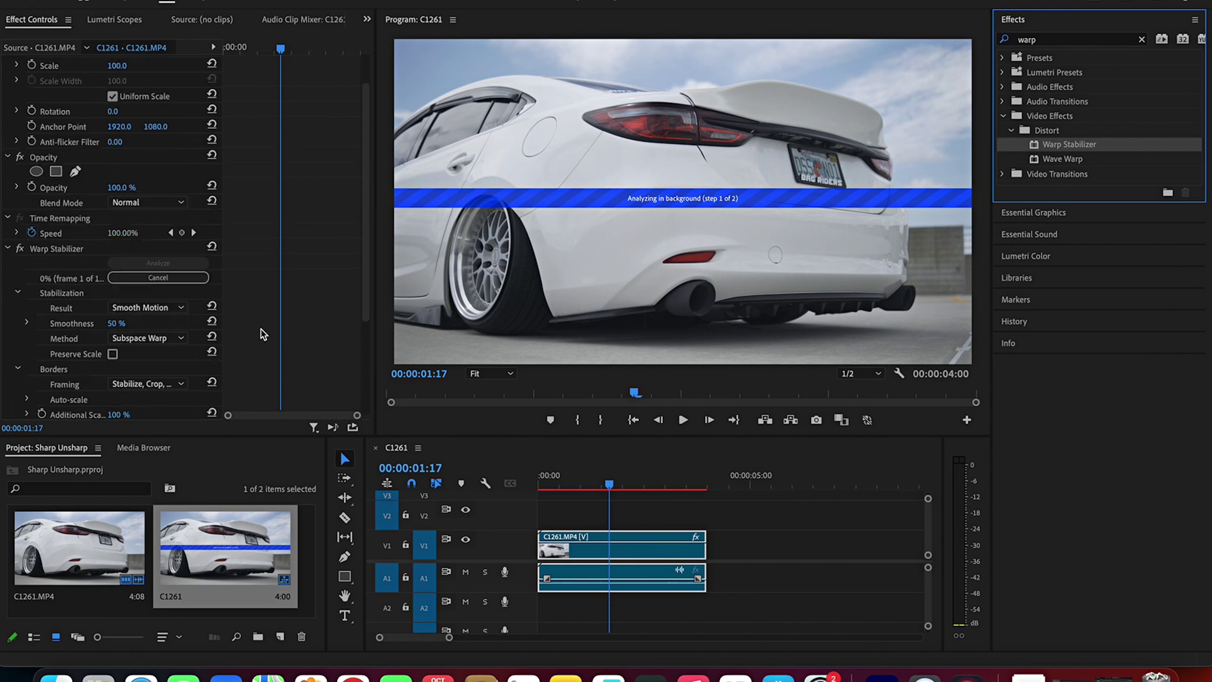
# Step: Enable Detailed Analysis in the advanced settings of the clip's Warp Stabilizer effect
pyautogui.scroll(-5, 264, 335)
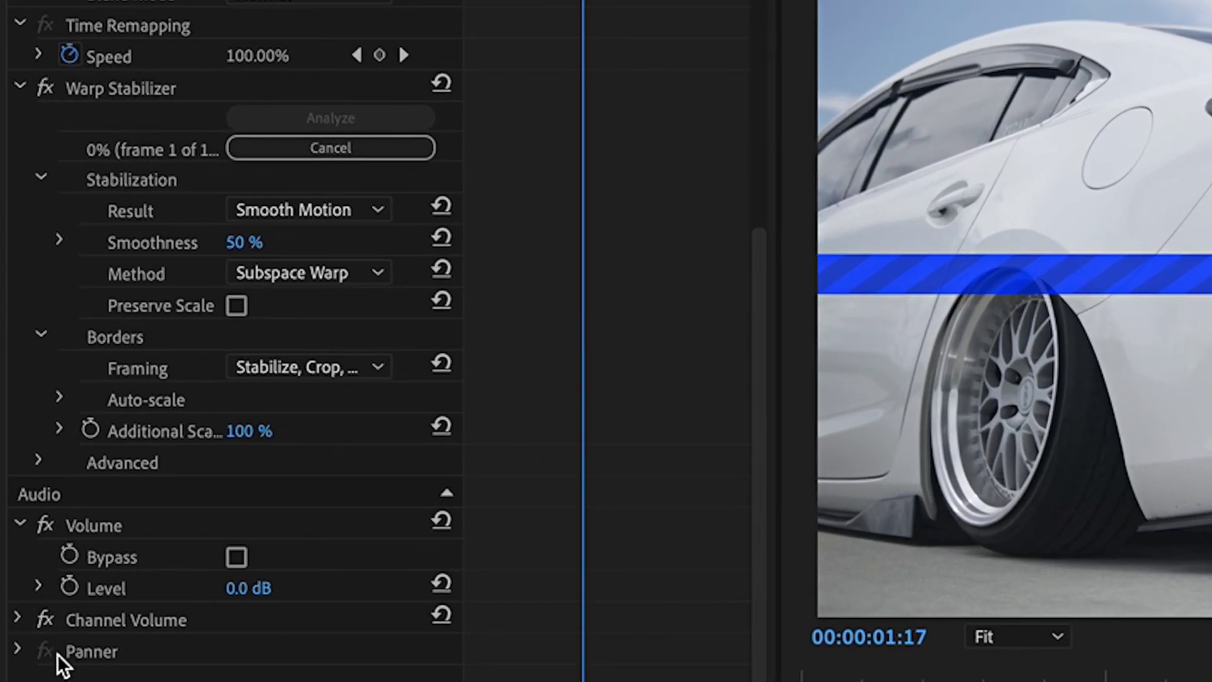
pyautogui.click(42, 466)
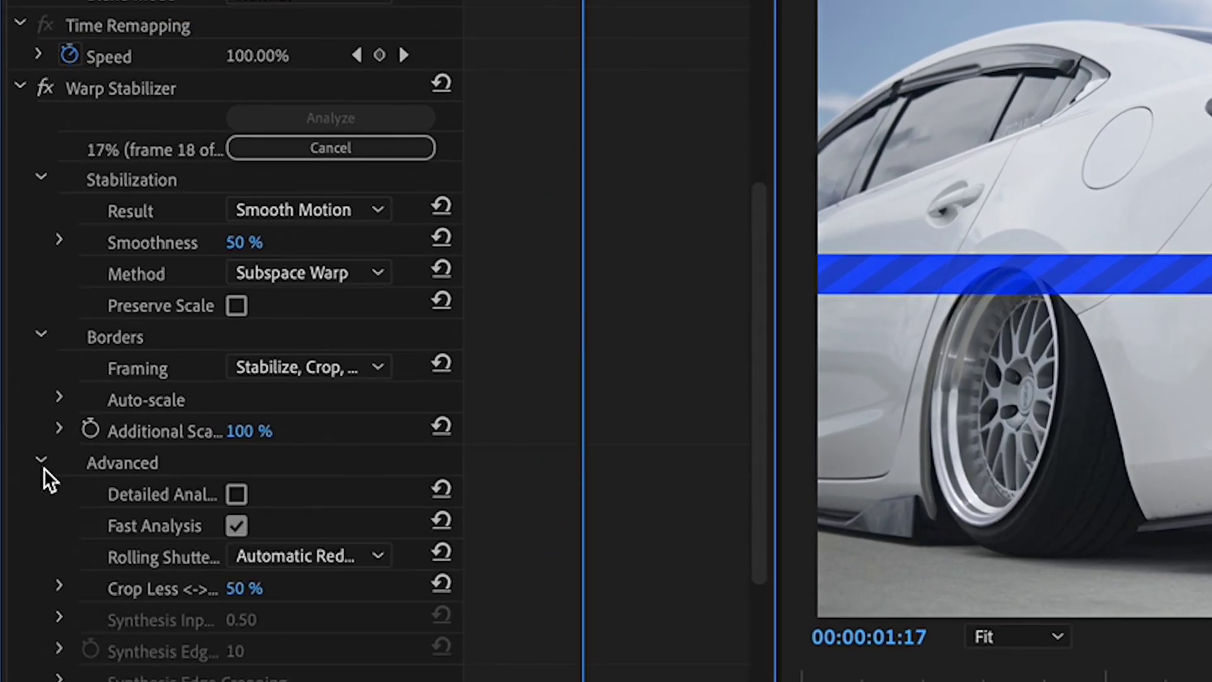
pyautogui.click(237, 494)
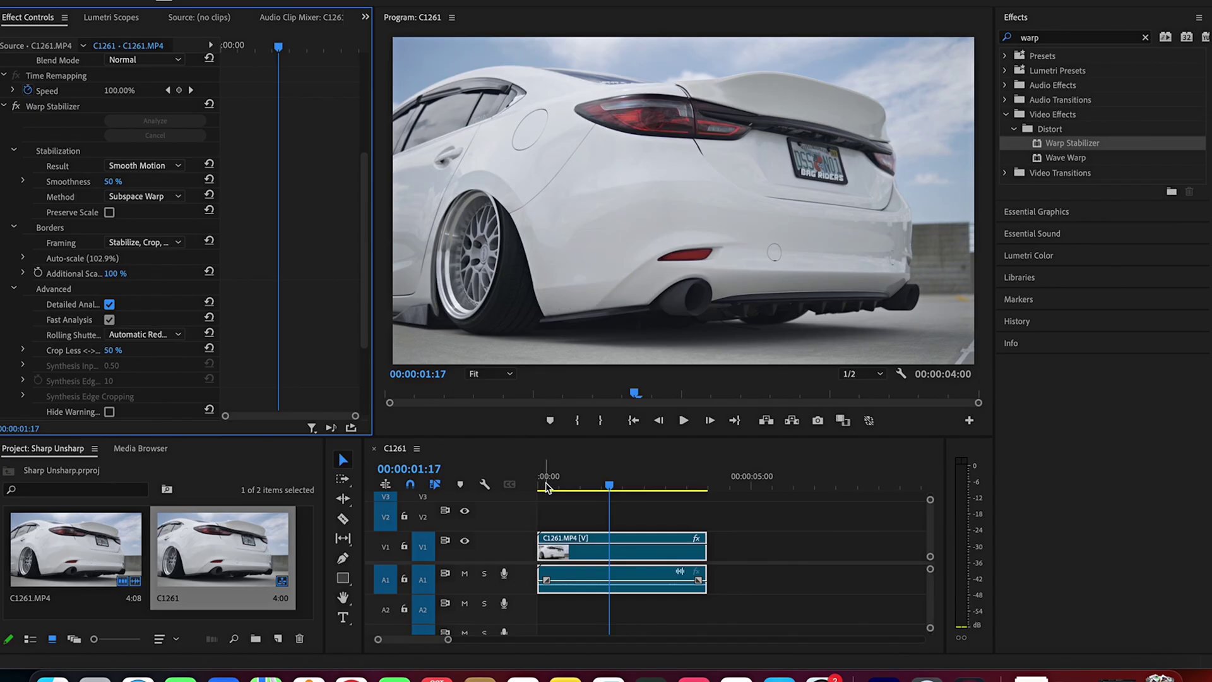
# Step: Play the stabilized clip from the start of the sequence twice to check the motion
pyautogui.click(503, 488)
pyautogui.press('Home')
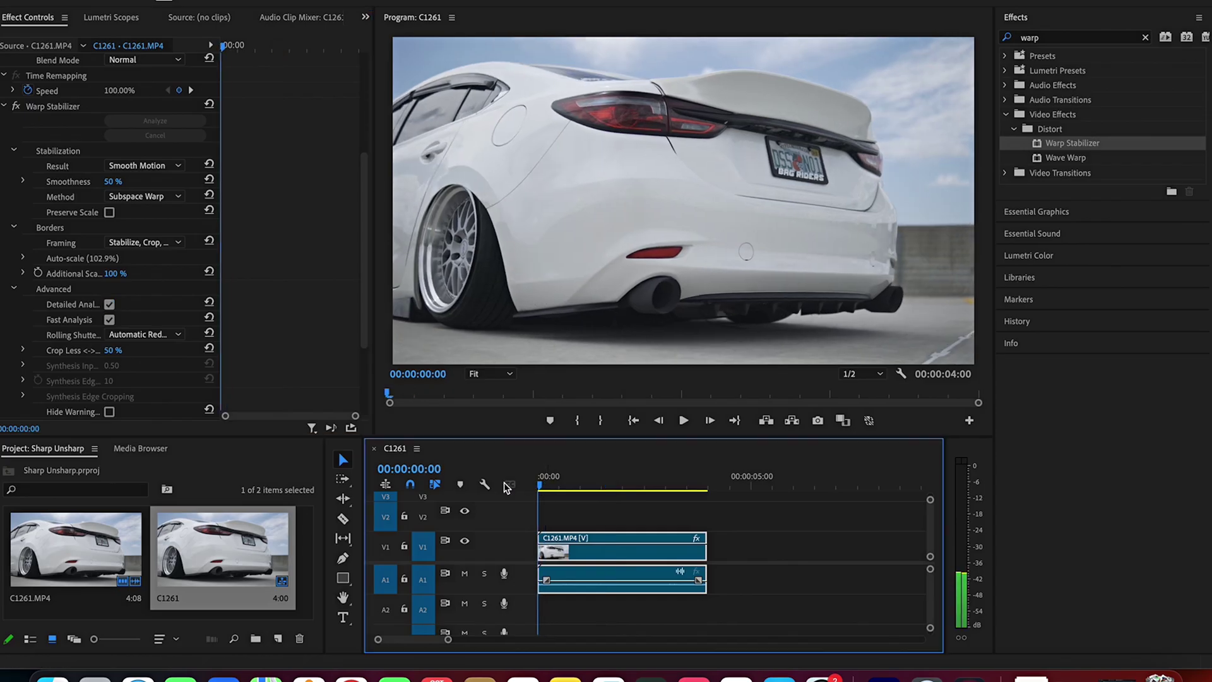
pyautogui.press('space')
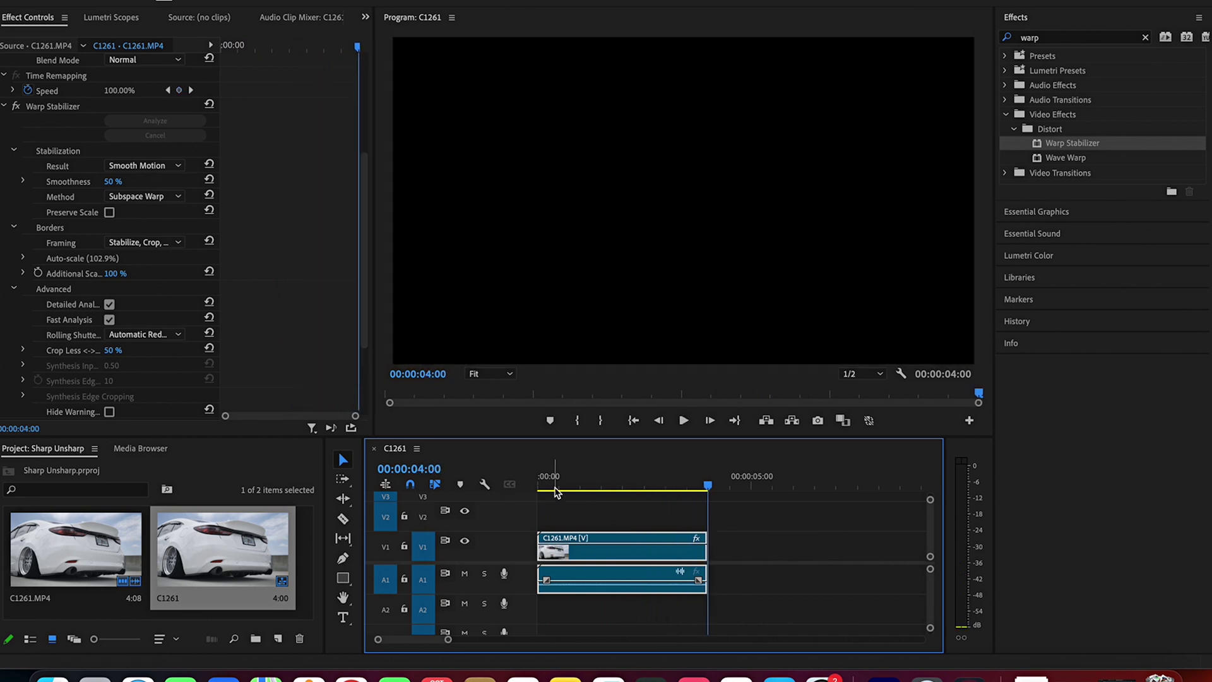
pyautogui.press('Home')
pyautogui.press('space')
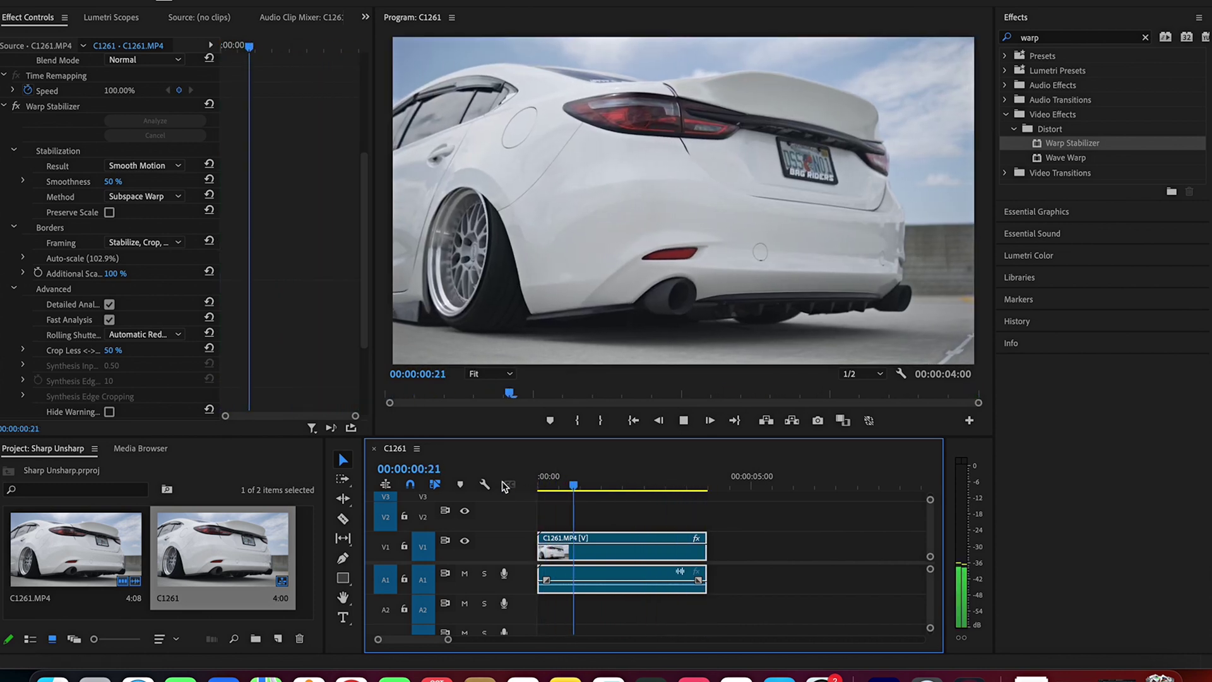
pyautogui.press('space')
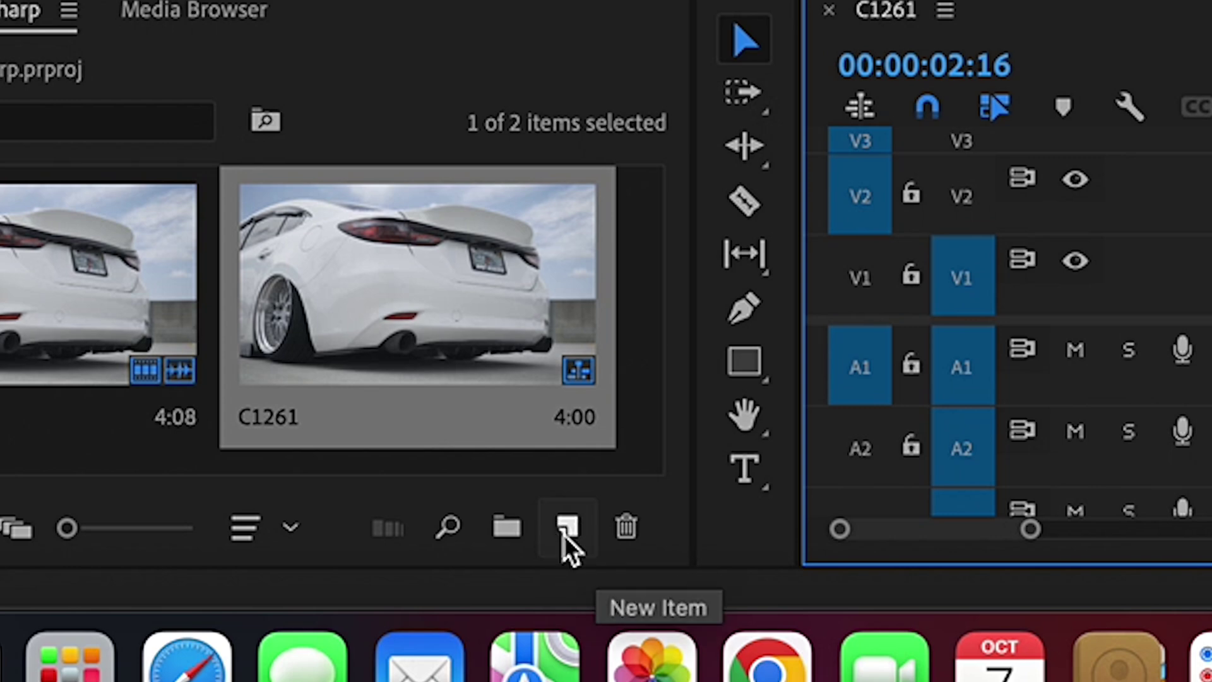
# Step: Create a 3840 x 2160, 25 fps adjustment layer and place it on V2 above the clip from the sequence start
pyautogui.click(563, 533)
pyautogui.click(722, 267)
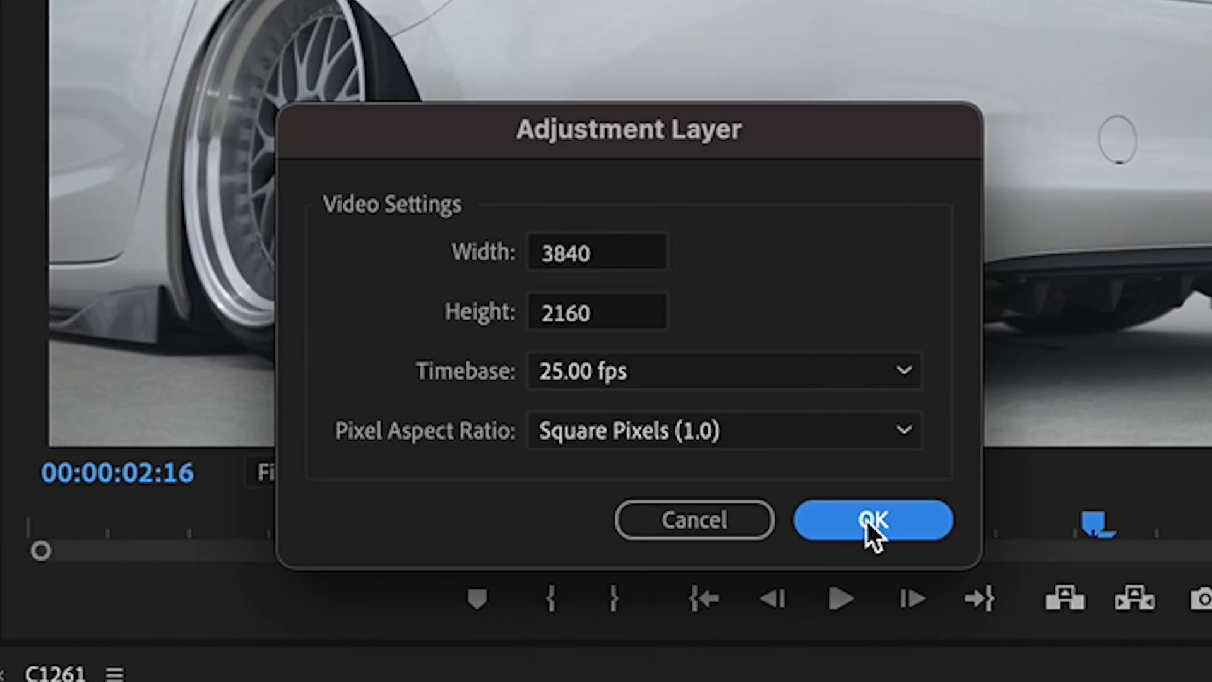
pyautogui.click(868, 520)
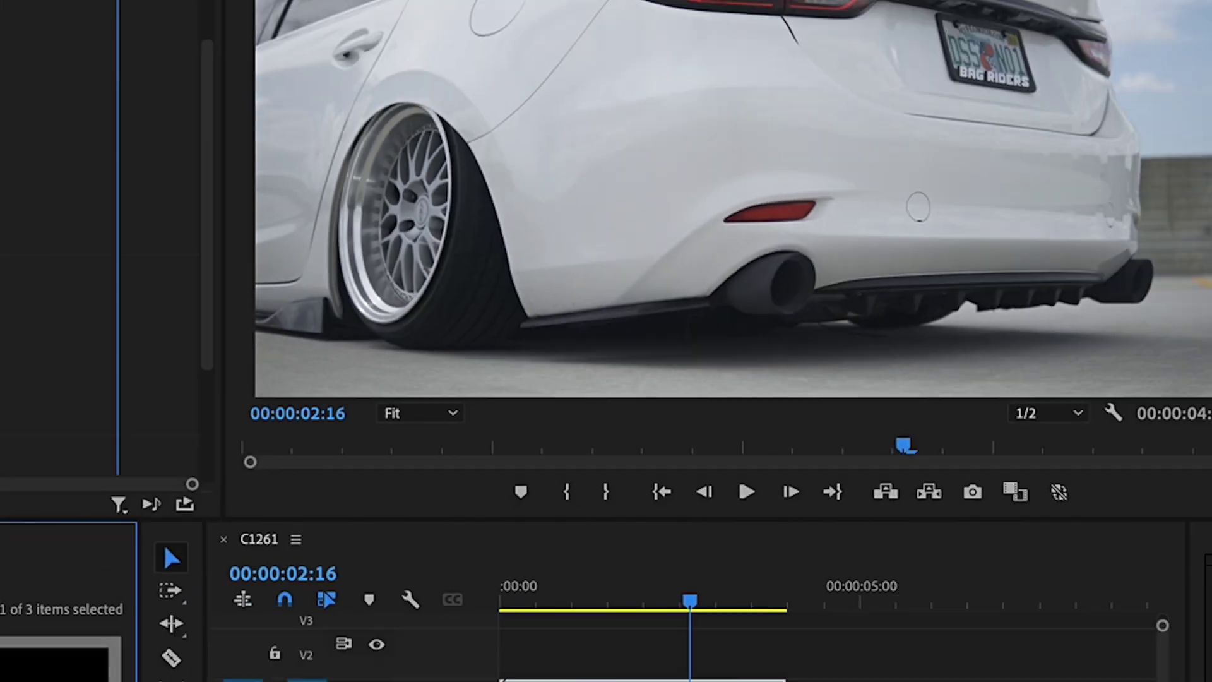
pyautogui.moveTo(57, 663); pyautogui.dragTo(549, 652)
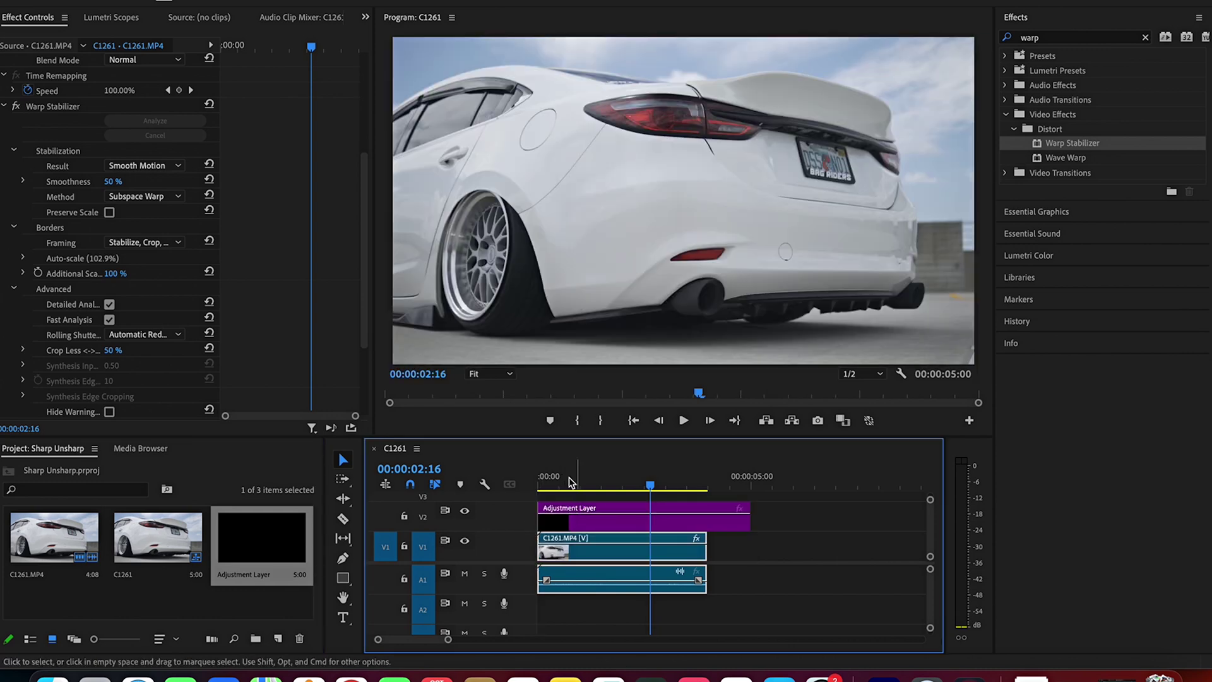
# Step: Search the effects for "sharp" and apply both Sharpen and Unsharp Mask to the adjustment layer
pyautogui.moveTo(570, 483); pyautogui.dragTo(541, 482)
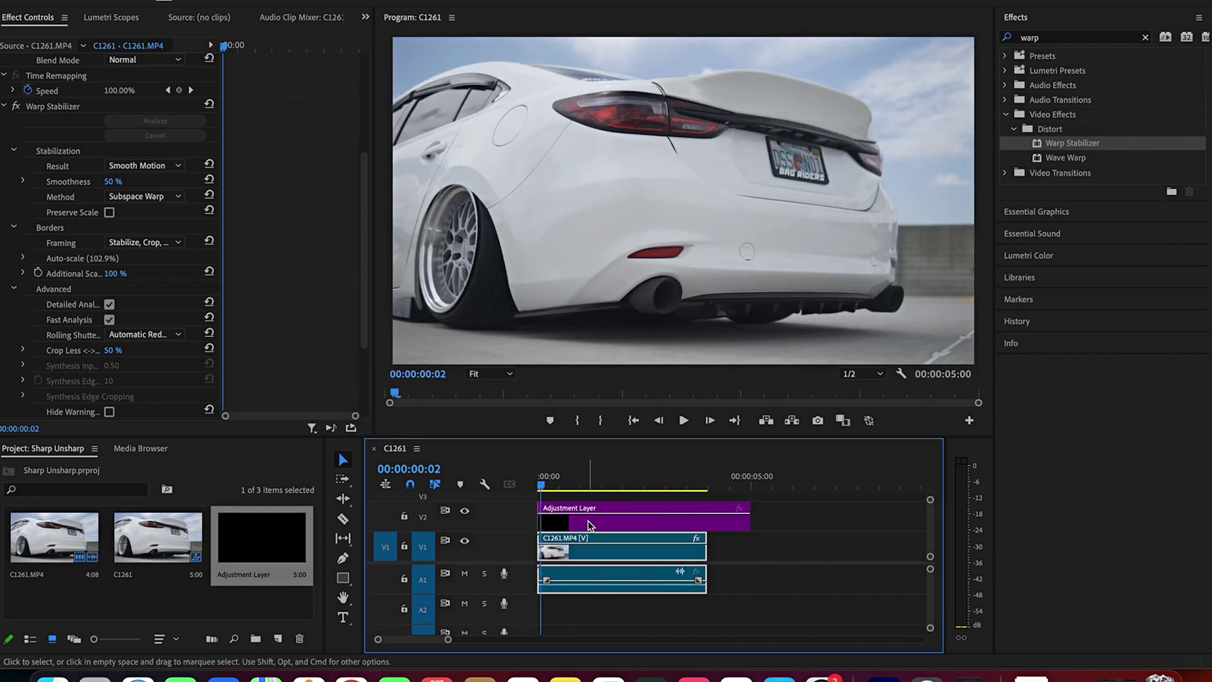
pyautogui.click(1144, 38)
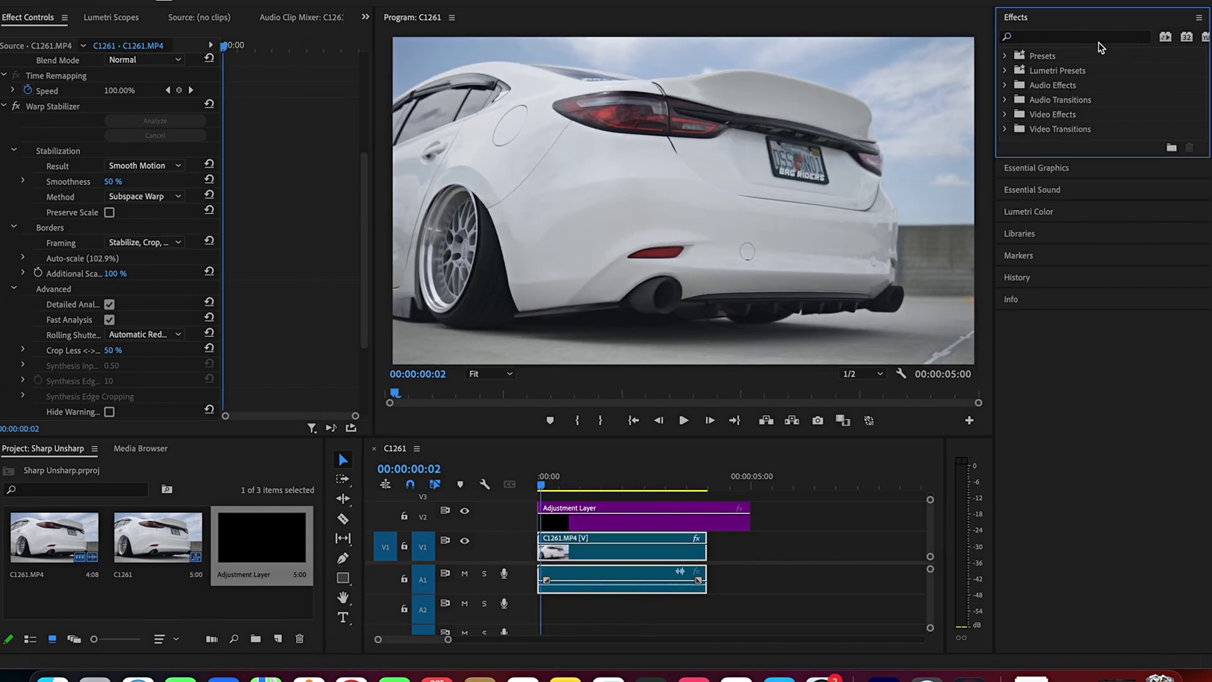
pyautogui.write('sh')
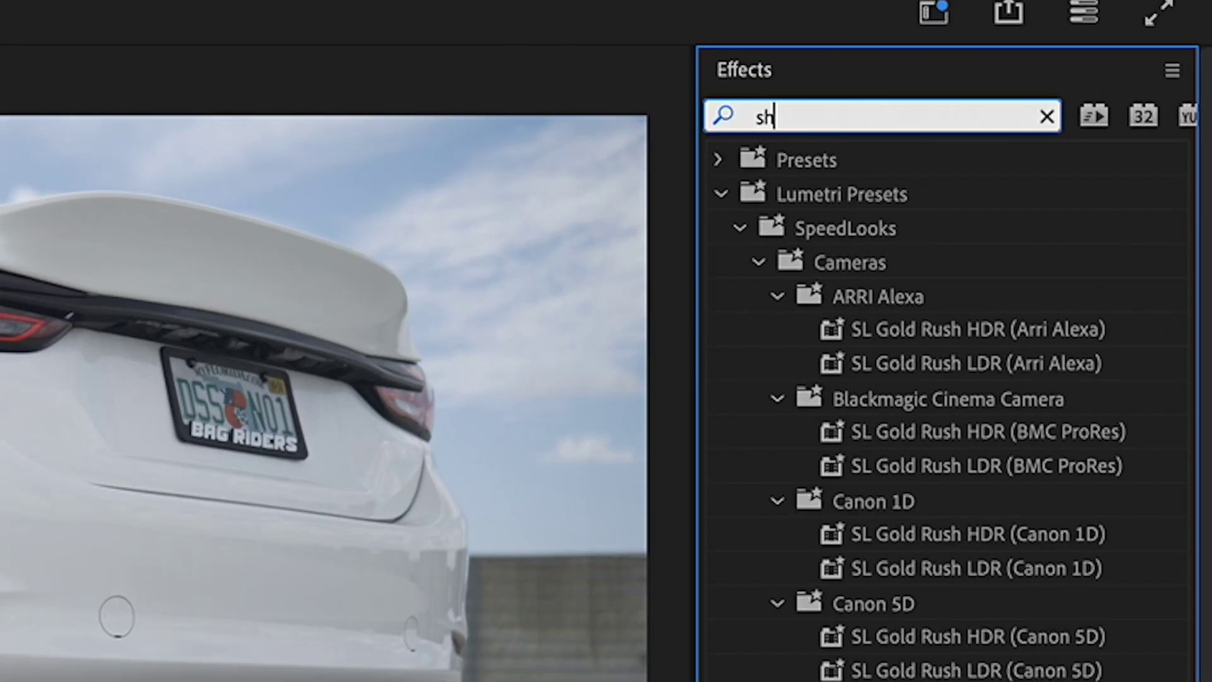
pyautogui.write('arp')
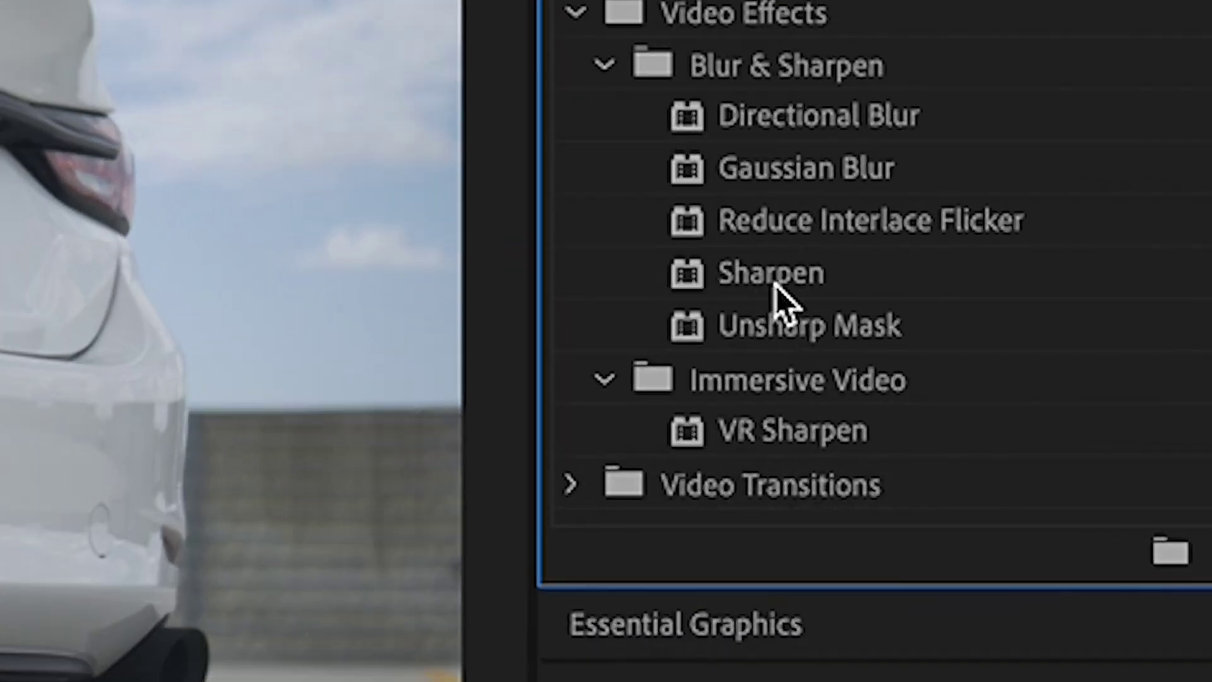
pyautogui.moveTo(775, 285); pyautogui.dragTo(525, 379)
pyautogui.moveTo(685, 374); pyautogui.dragTo(592, 382)
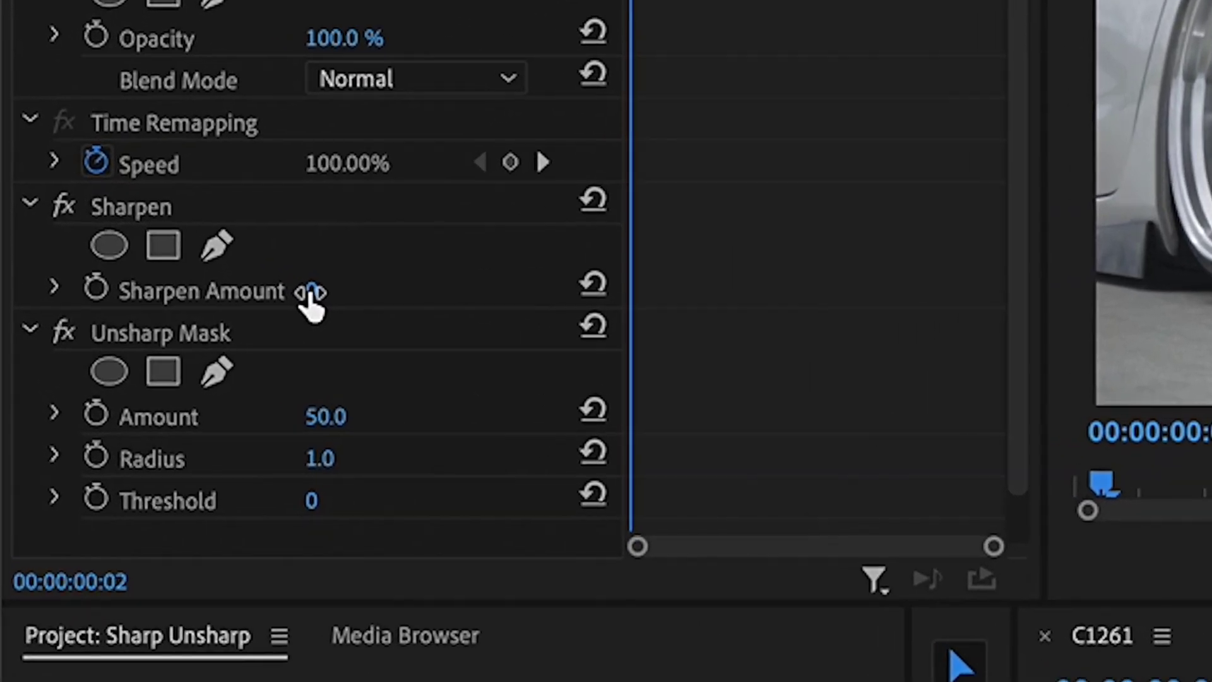
# Step: Set the Sharpen Amount on the adjustment layer to 20
pyautogui.click(163, 313)
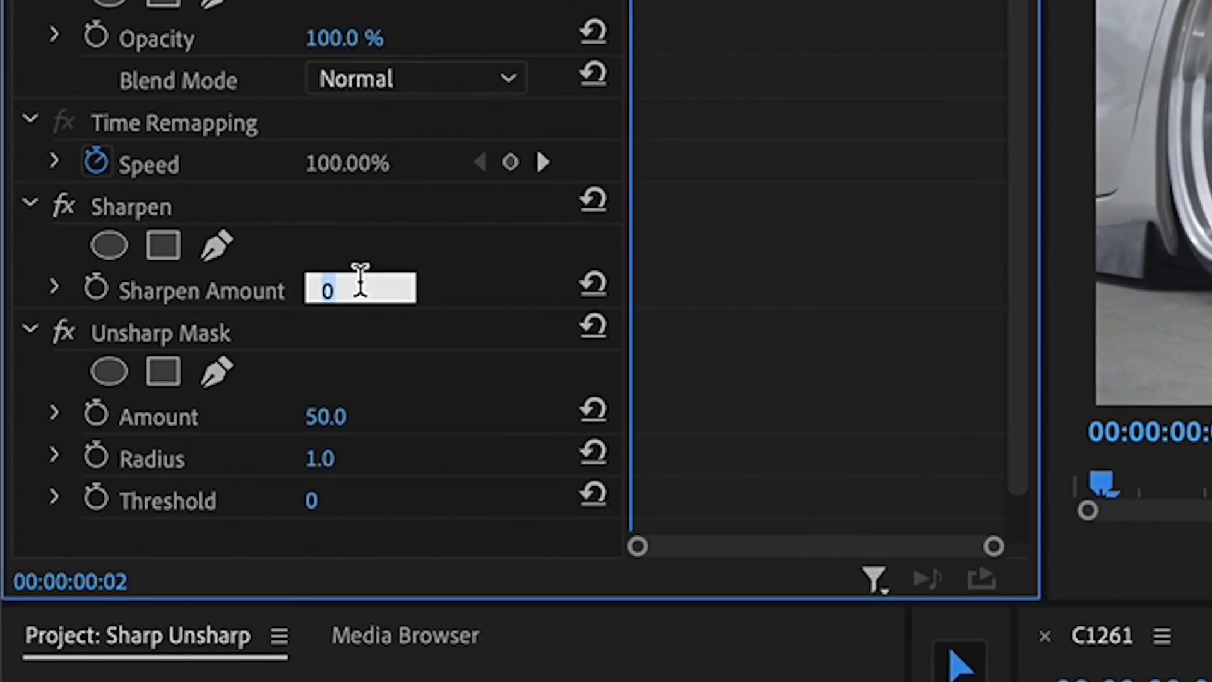
pyautogui.write('20')
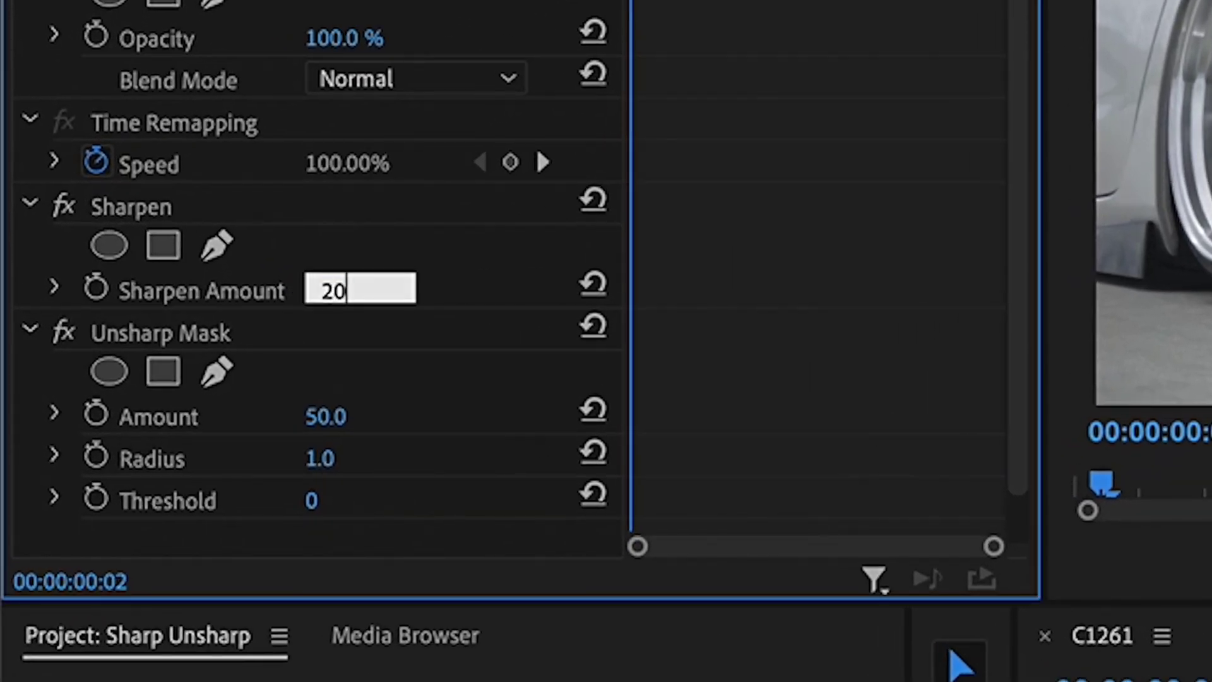
pyautogui.press('Return')
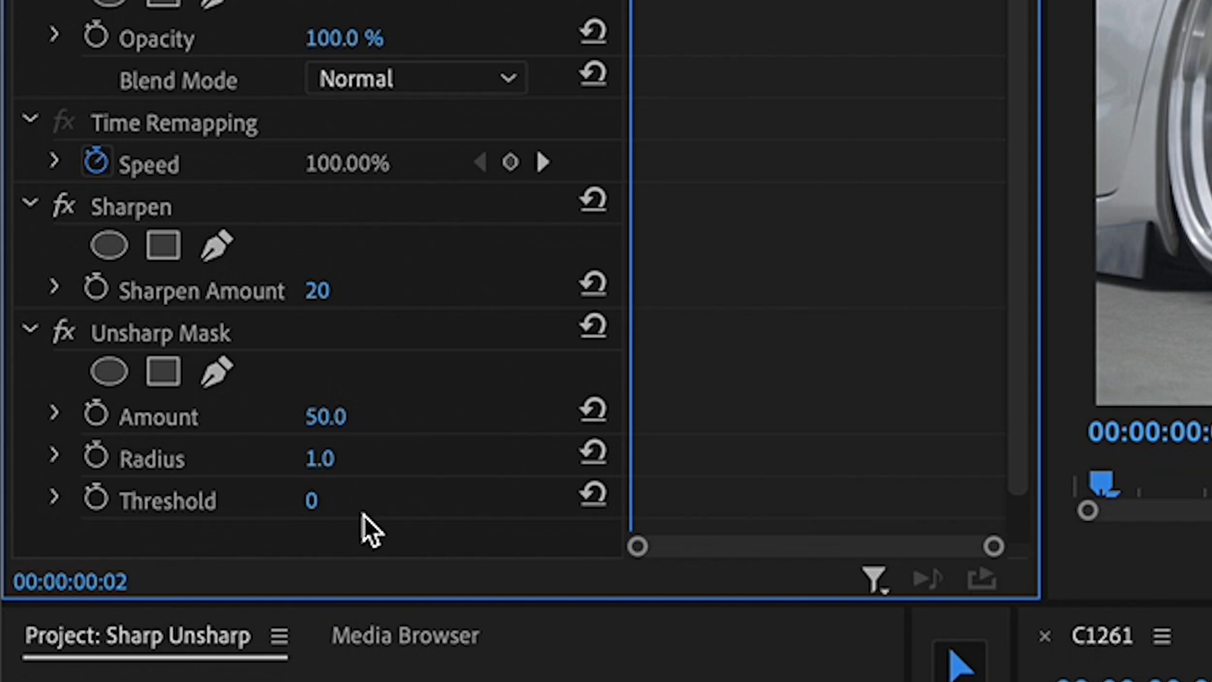
# Step: Set the Unsharp Mask radius on the adjustment layer to 50, and reduce it to 35
pyautogui.click(320, 459)
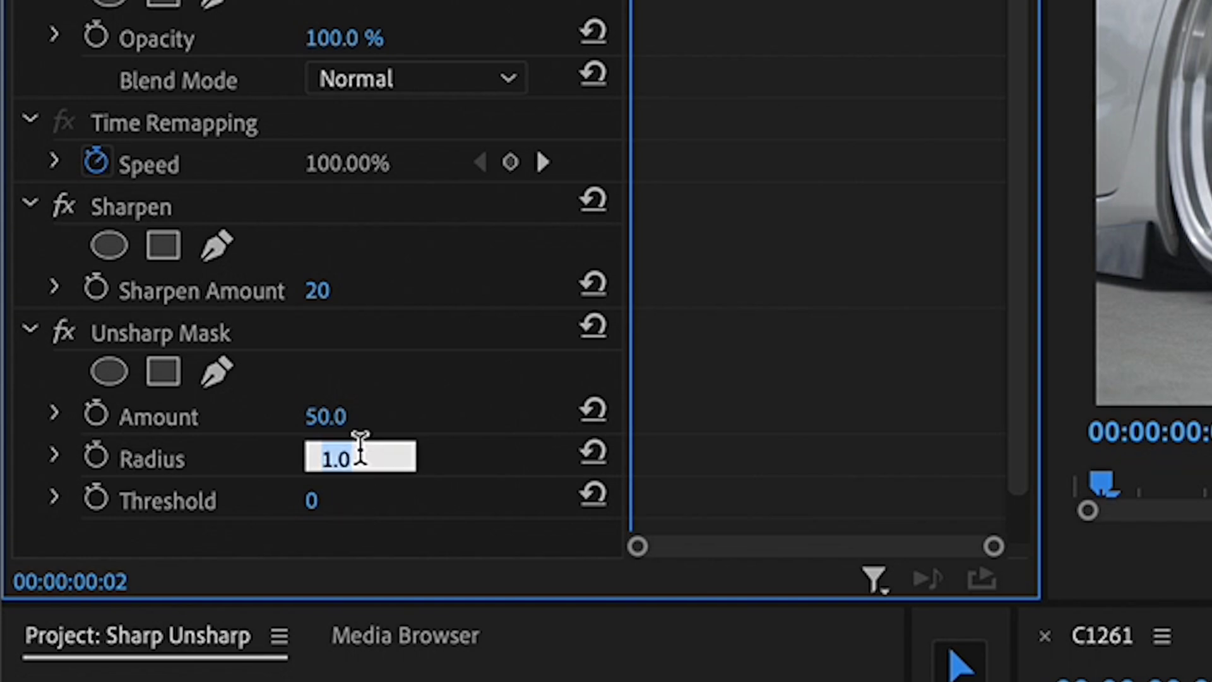
pyautogui.write('50')
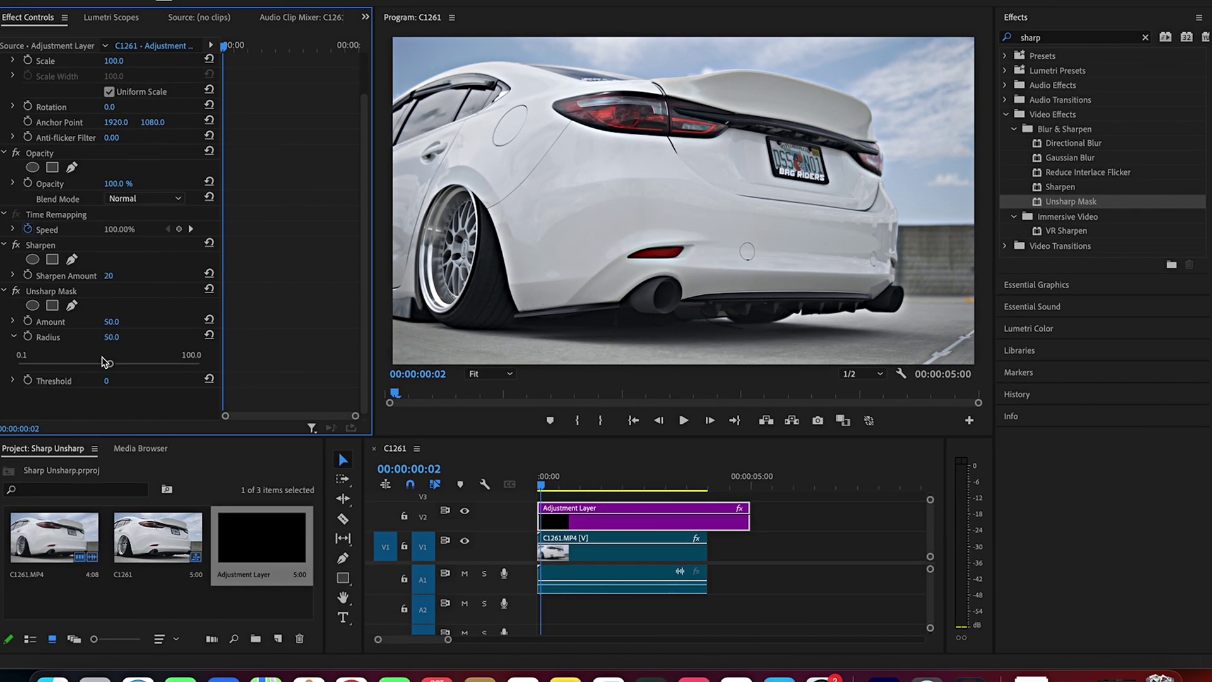
pyautogui.moveTo(112, 368); pyautogui.dragTo(81, 376)
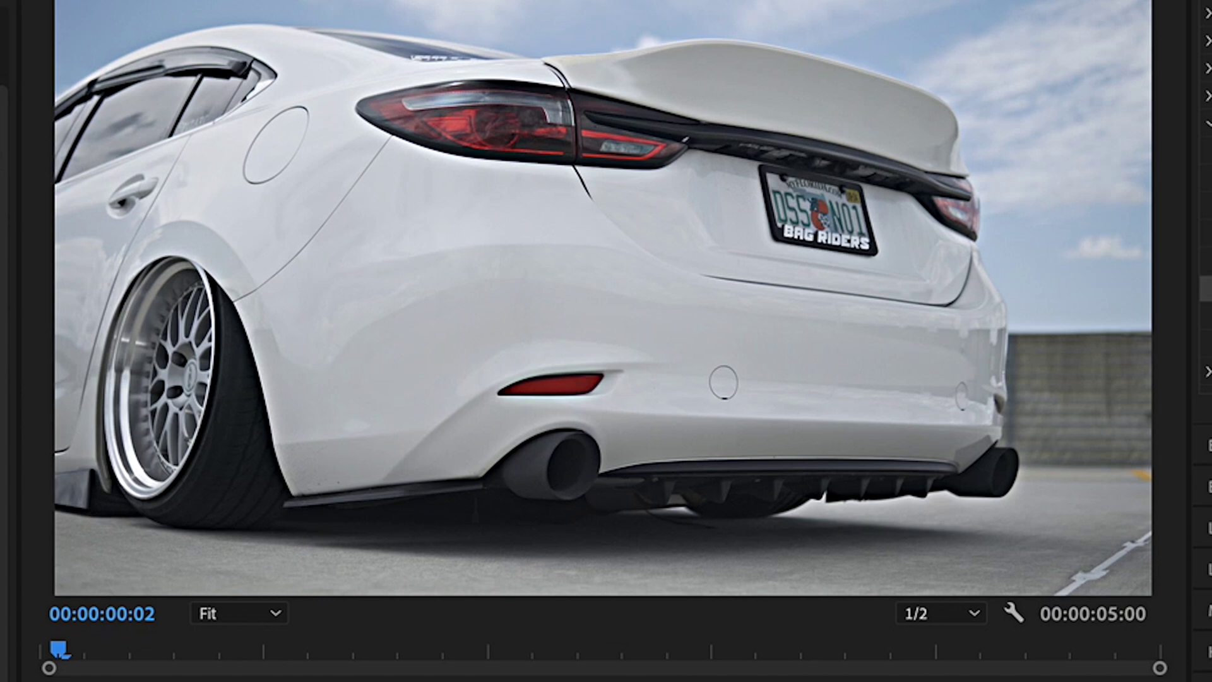
# Step: Play the sequence from the beginning to review the sharpened footage
pyautogui.press('Home')
pyautogui.press('space')
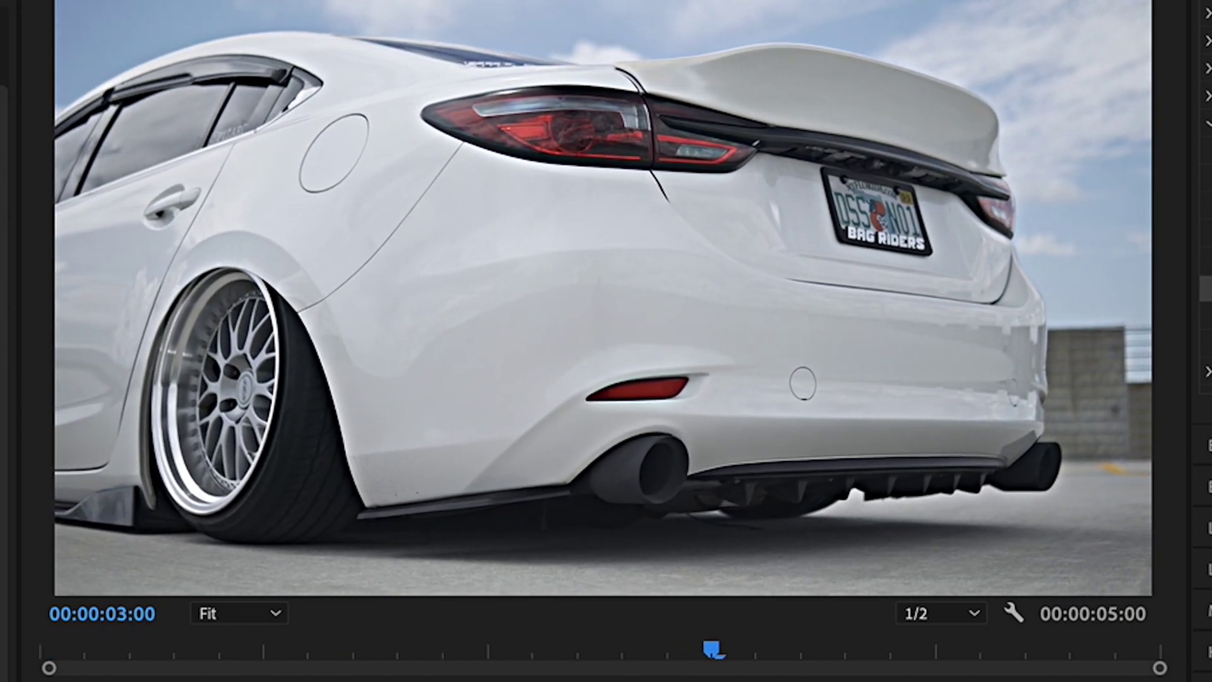
pyautogui.press('space')
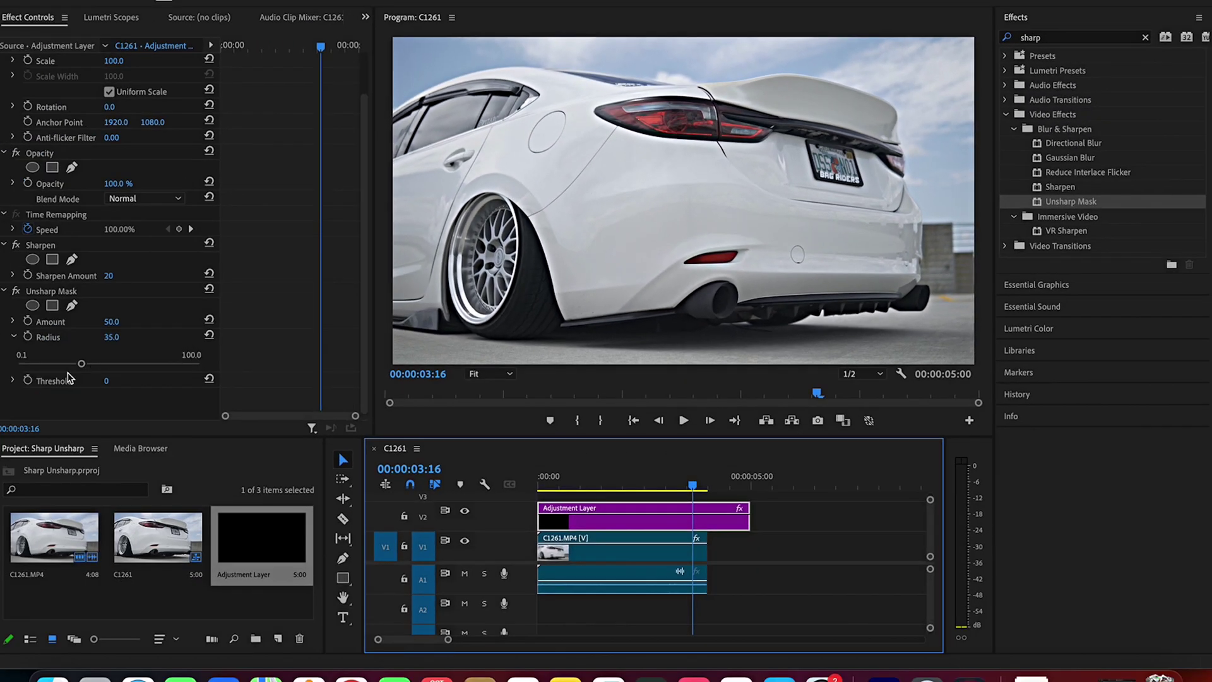
# Step: Lower the adjustment layer's Unsharp Mask amount to 30.9 and radius to 31.0, and toggle track V2's visibility to compare
pyautogui.click(14, 321)
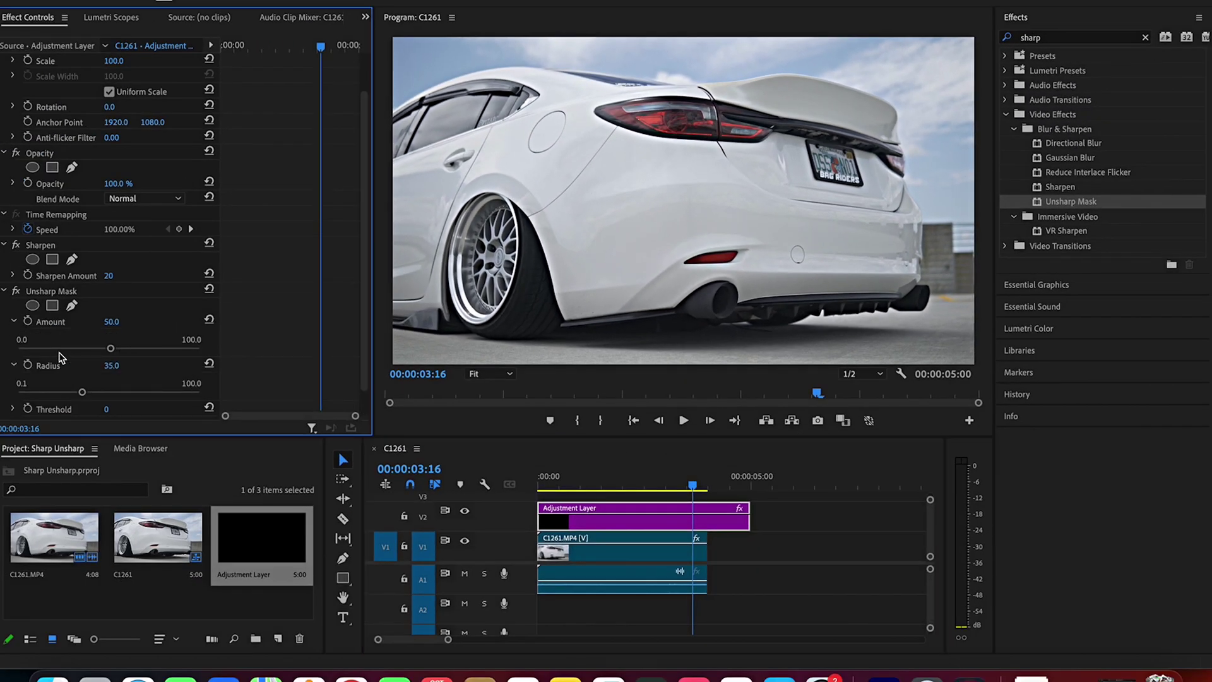
pyautogui.click(80, 348)
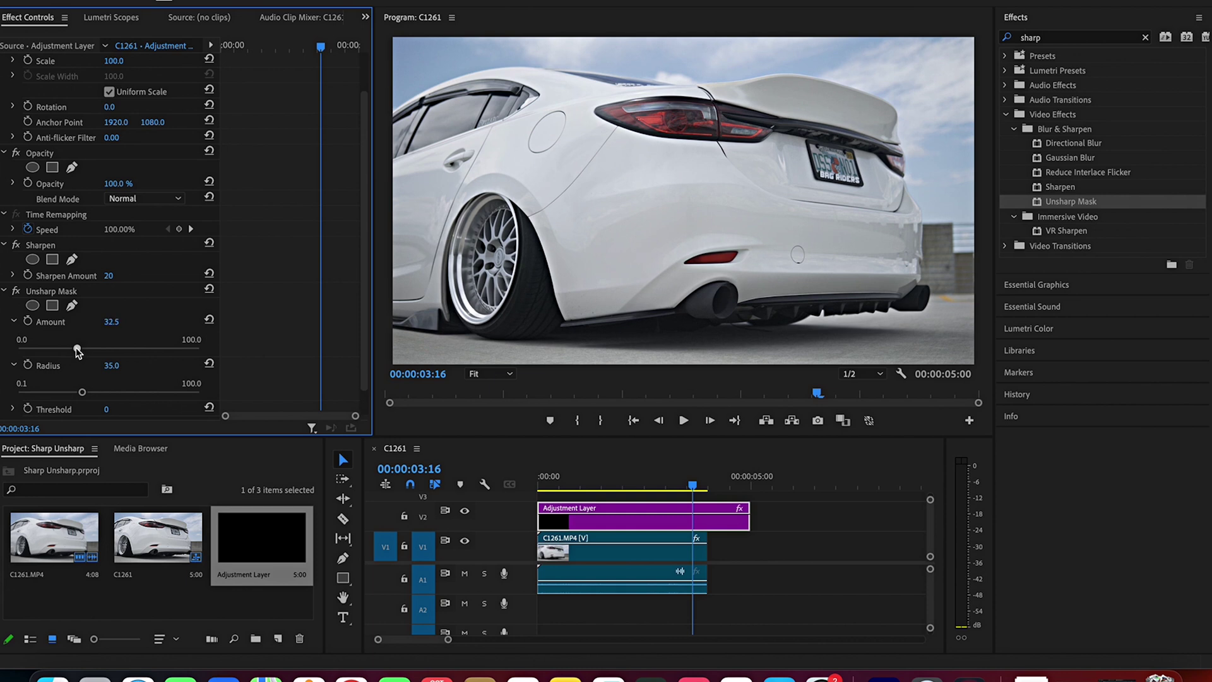
pyautogui.moveTo(77, 349); pyautogui.dragTo(74, 349)
pyautogui.moveTo(80, 392); pyautogui.dragTo(76, 394)
pyautogui.click(466, 512)
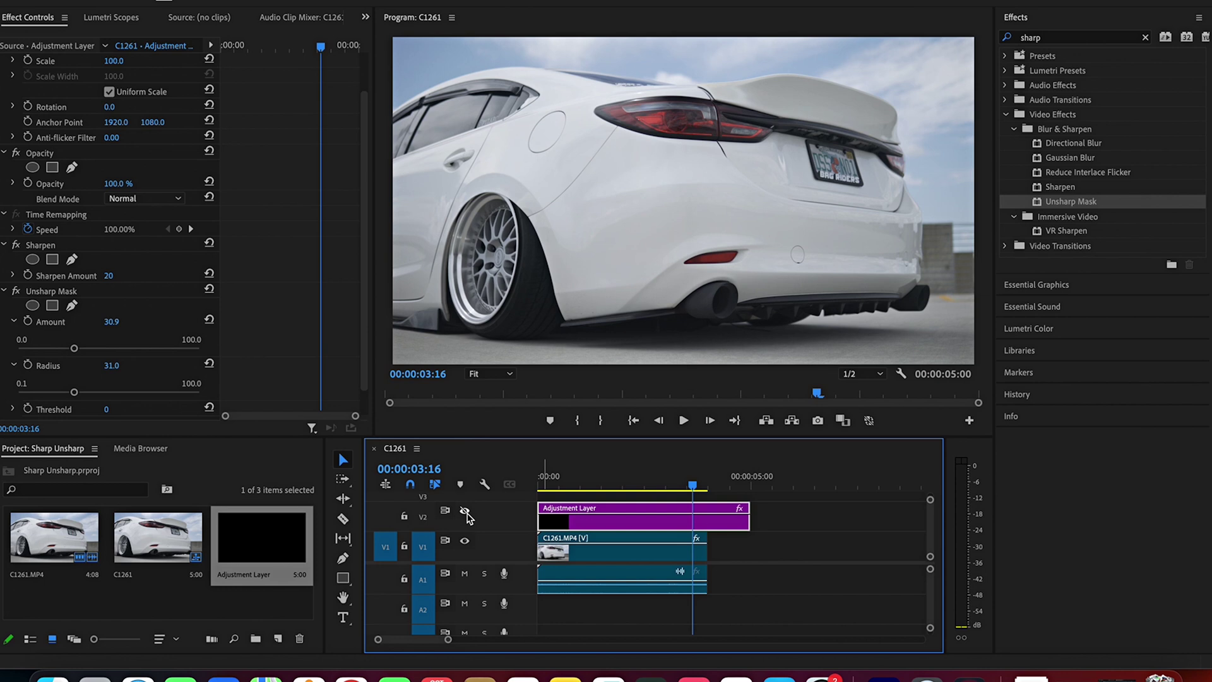
pyautogui.click(466, 512)
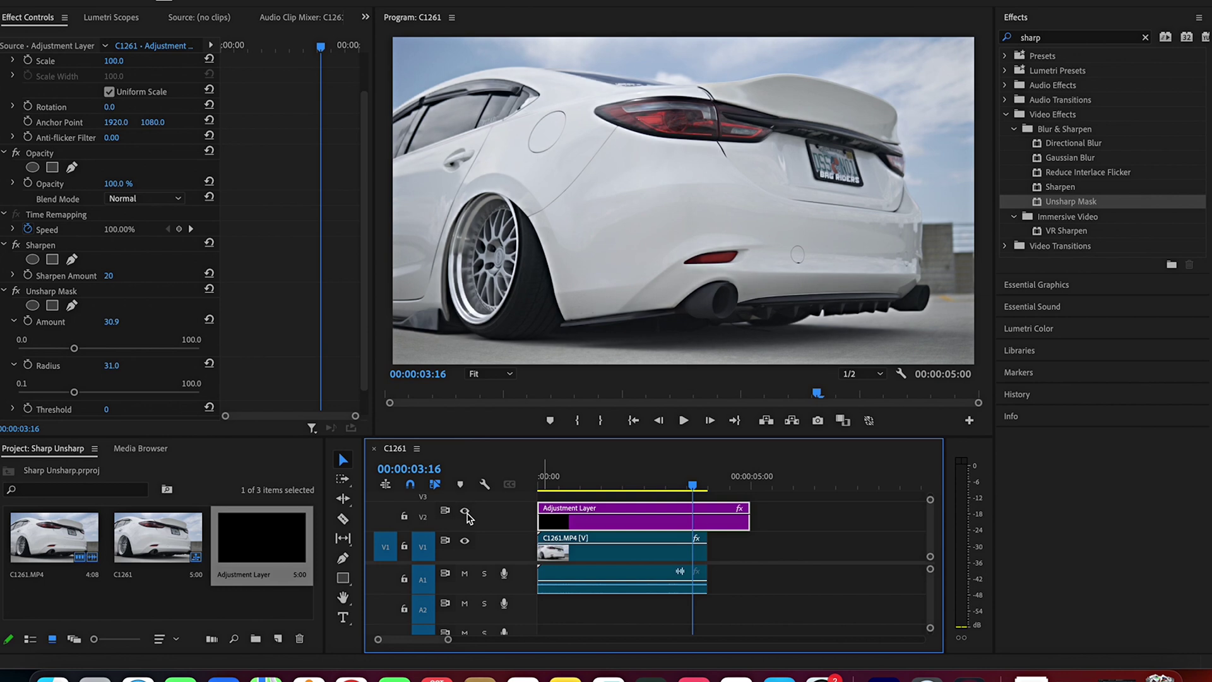
# Step: Raise the adjustment layer's Lumetri Color saturation to 139.3 and compare the image with track V2 hidden and shown
pyautogui.click(1029, 329)
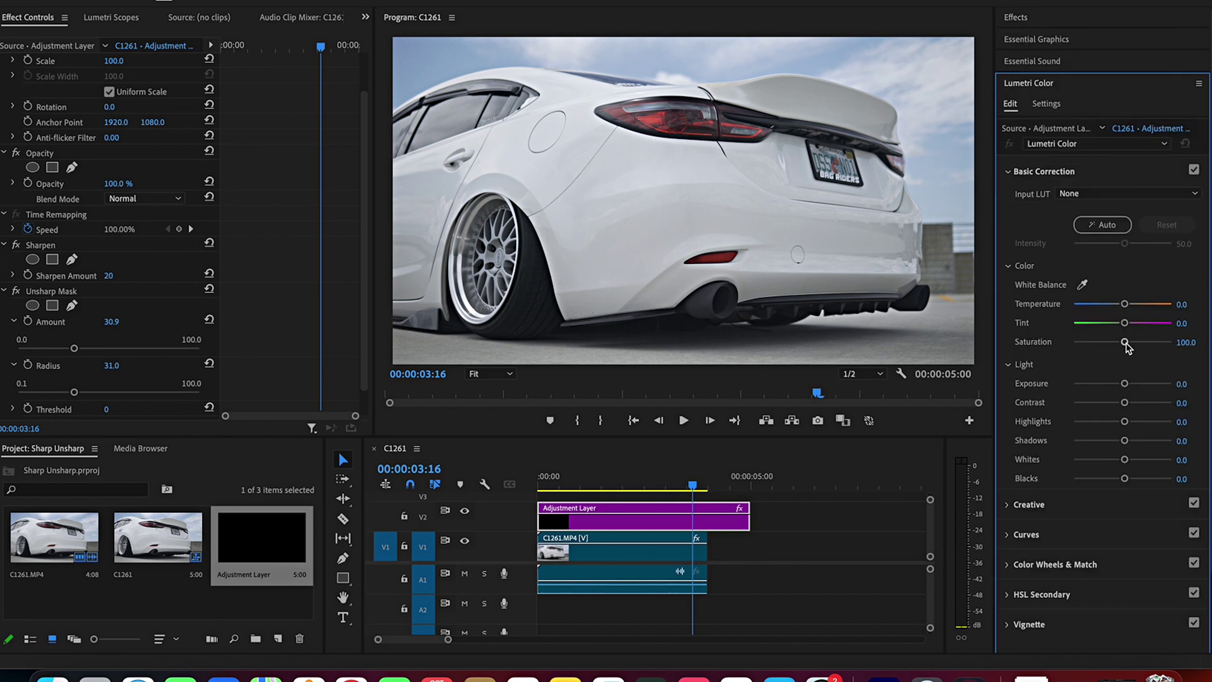
pyautogui.moveTo(1125, 343)
pyautogui.mouseDown()
pyautogui.moveTo(1159, 348)
pyautogui.moveTo(1143, 351)
pyautogui.mouseUp()
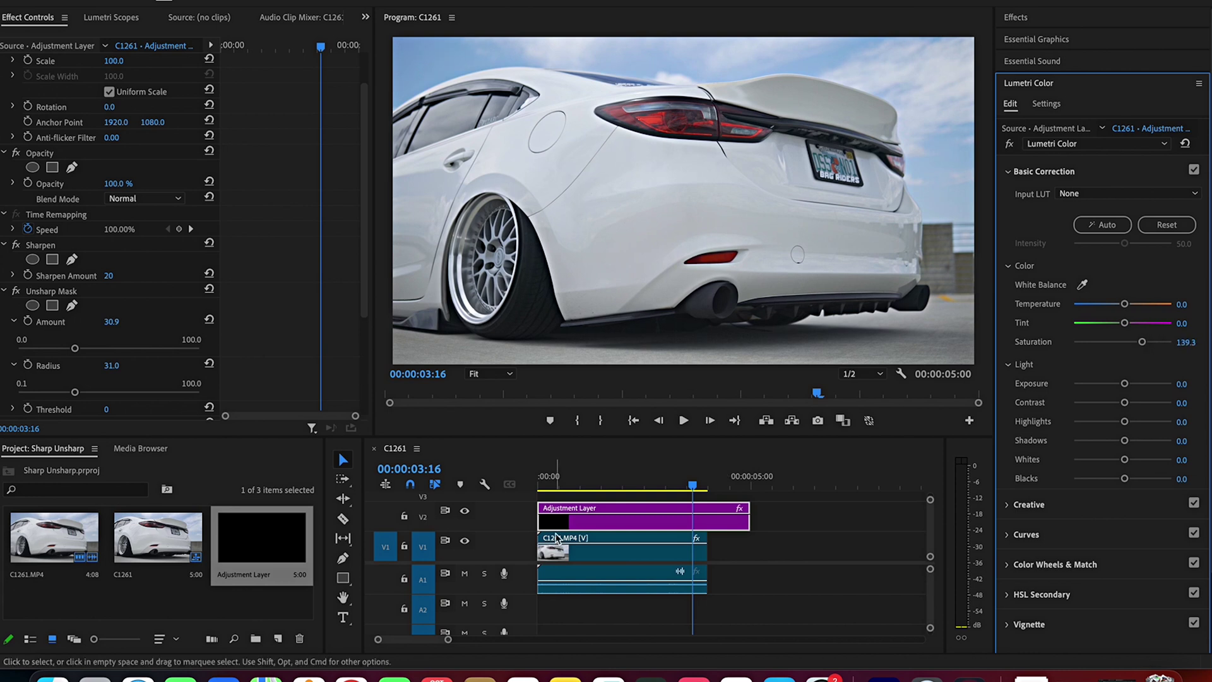
pyautogui.click(465, 511)
pyautogui.click(465, 511)
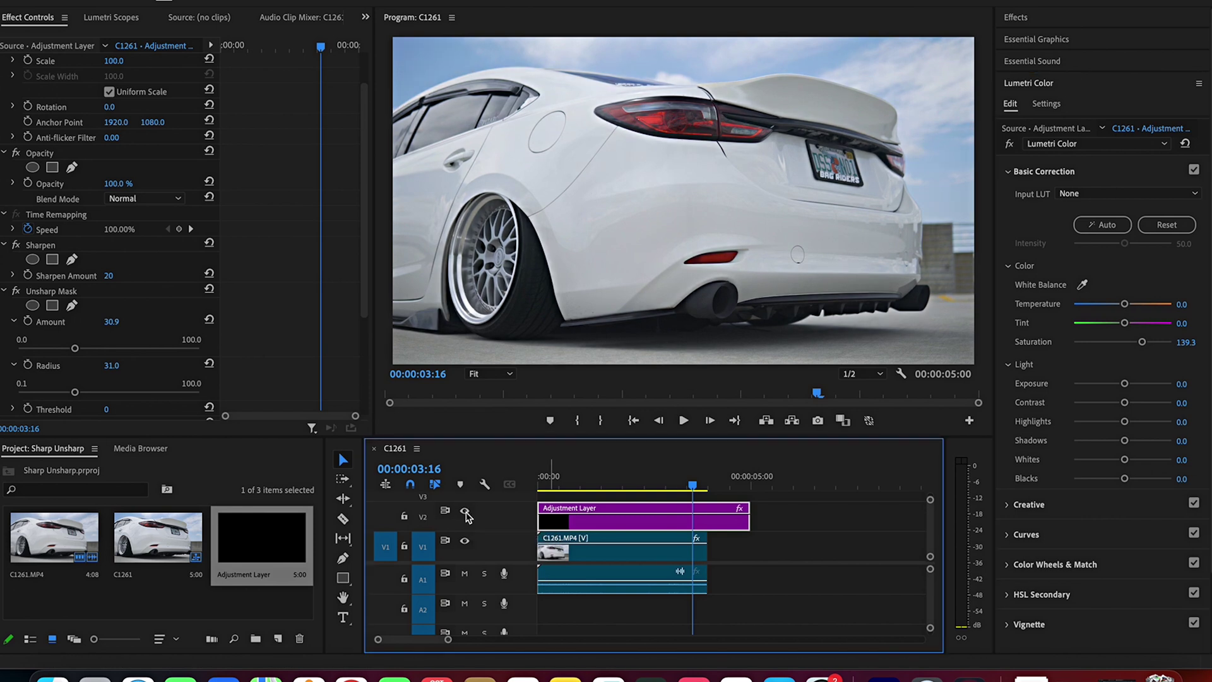
# Step: Play the sequence from the beginning, stop around 00:00:03:07, and review the effects applied to the adjustment layer
pyautogui.press('Home')
pyautogui.press('space')
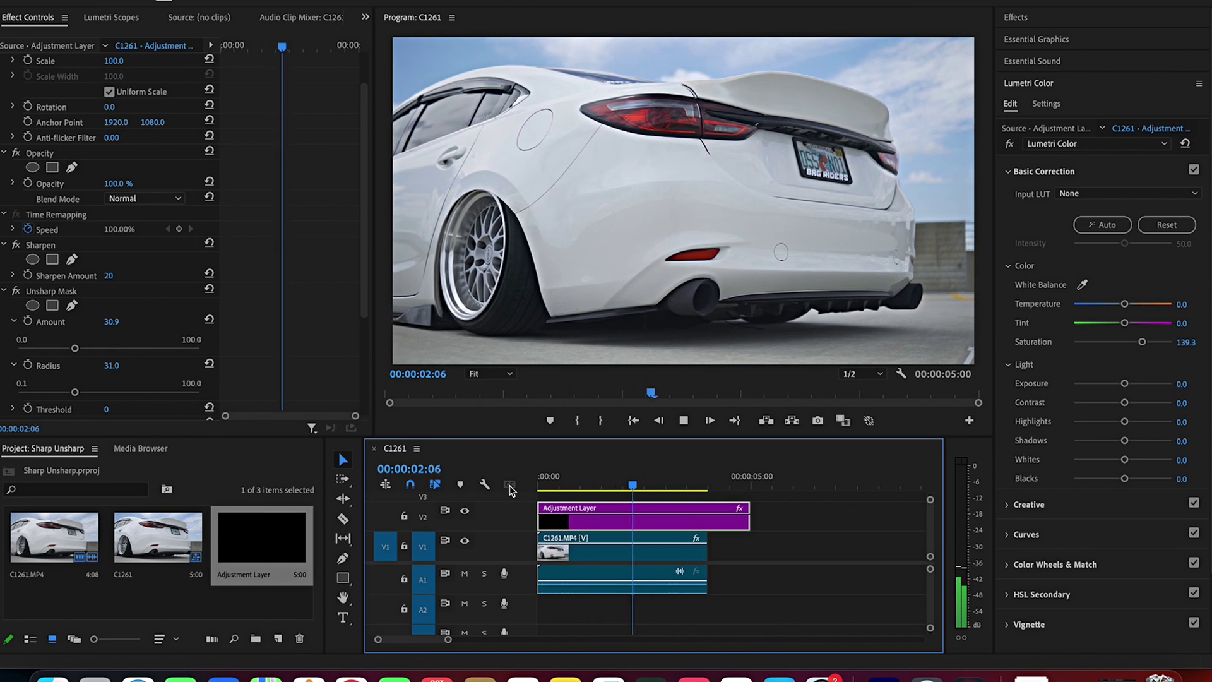
pyautogui.press('space')
pyautogui.scroll(-1, 242, 288)
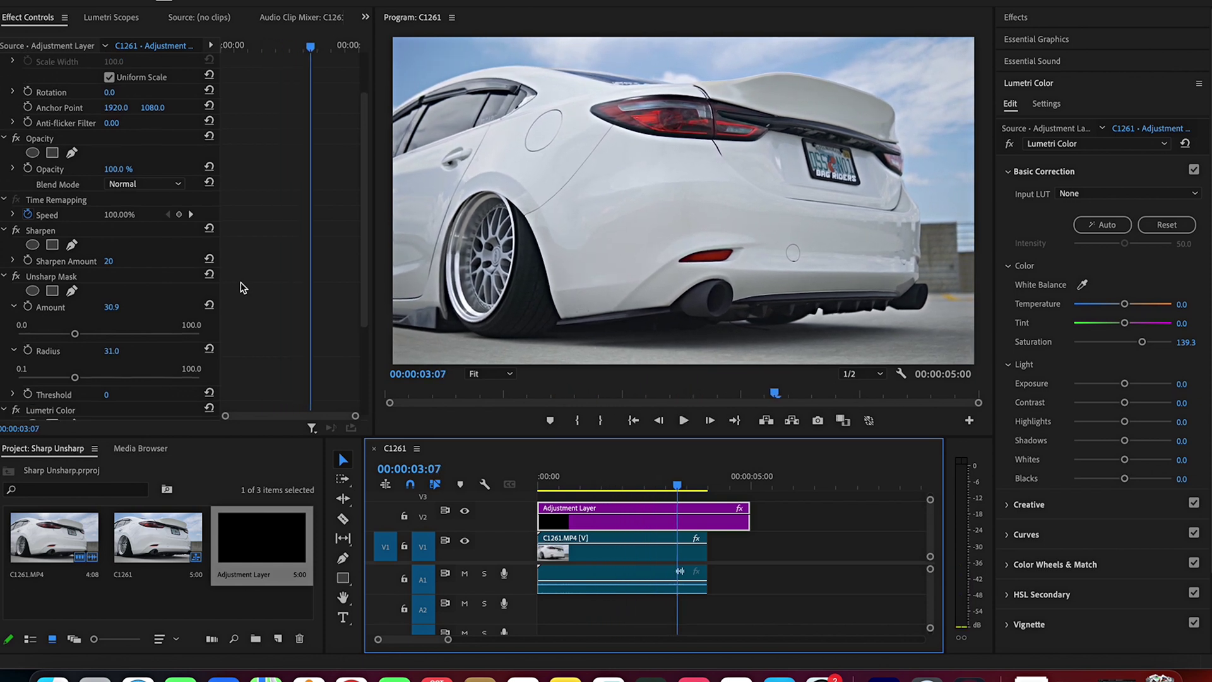
pyautogui.scroll(-3, 242, 288)
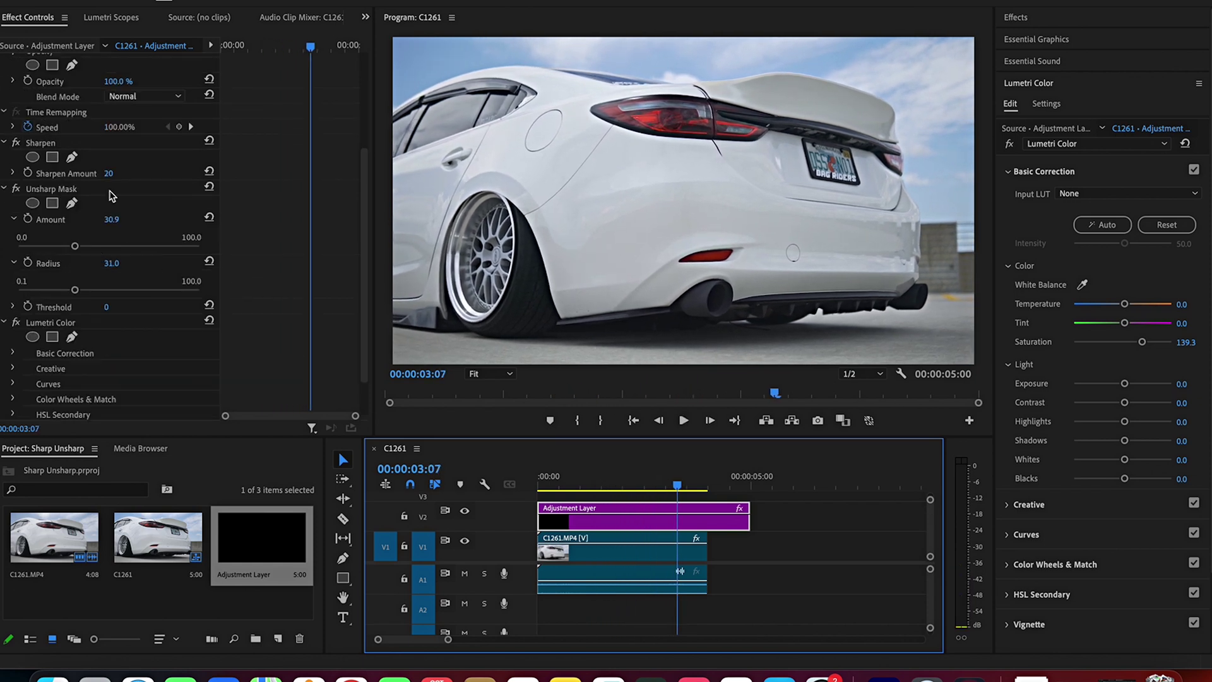